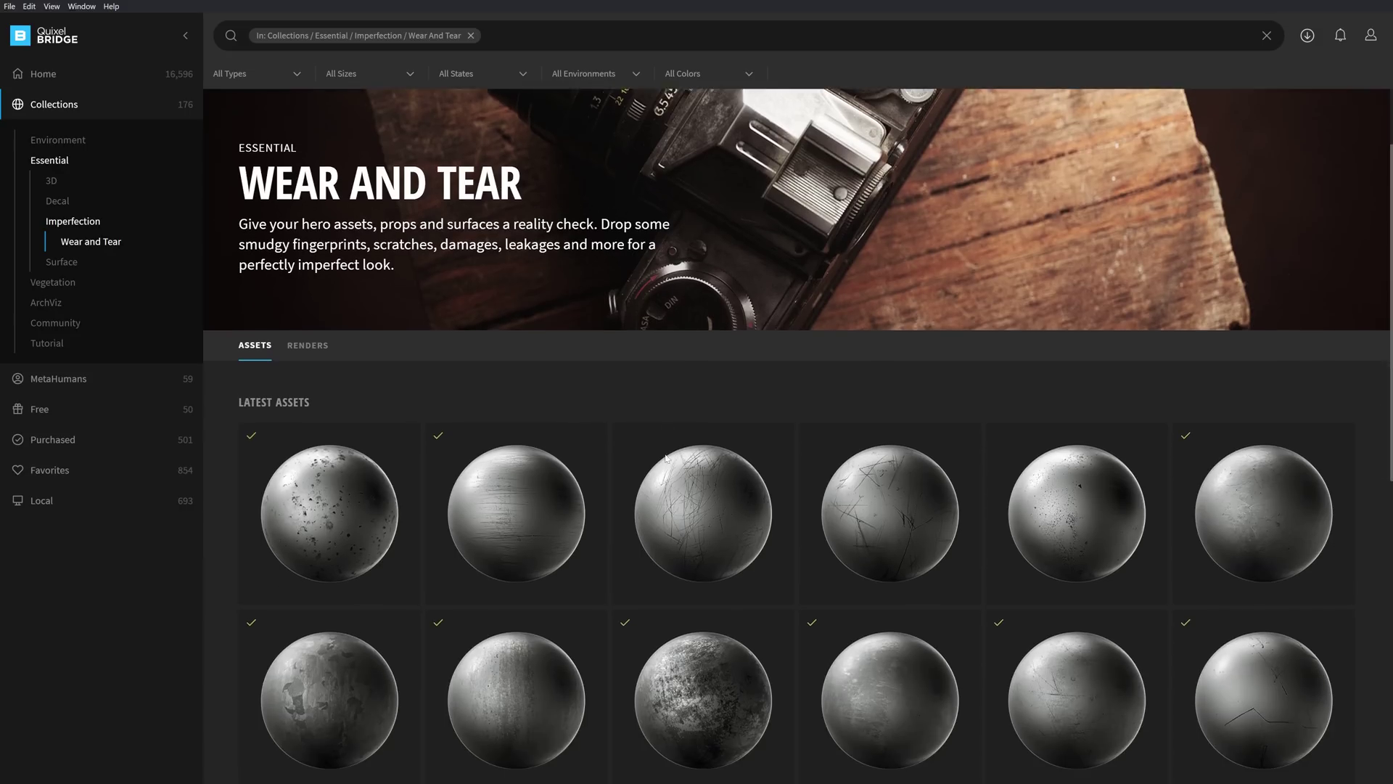
# - Scroll through the Wear and Tear, Fingerprints and Pure Imperfections asset grids
pyautogui.scroll(-1, 854, 433)
pyautogui.scroll(-4, 933, 476)
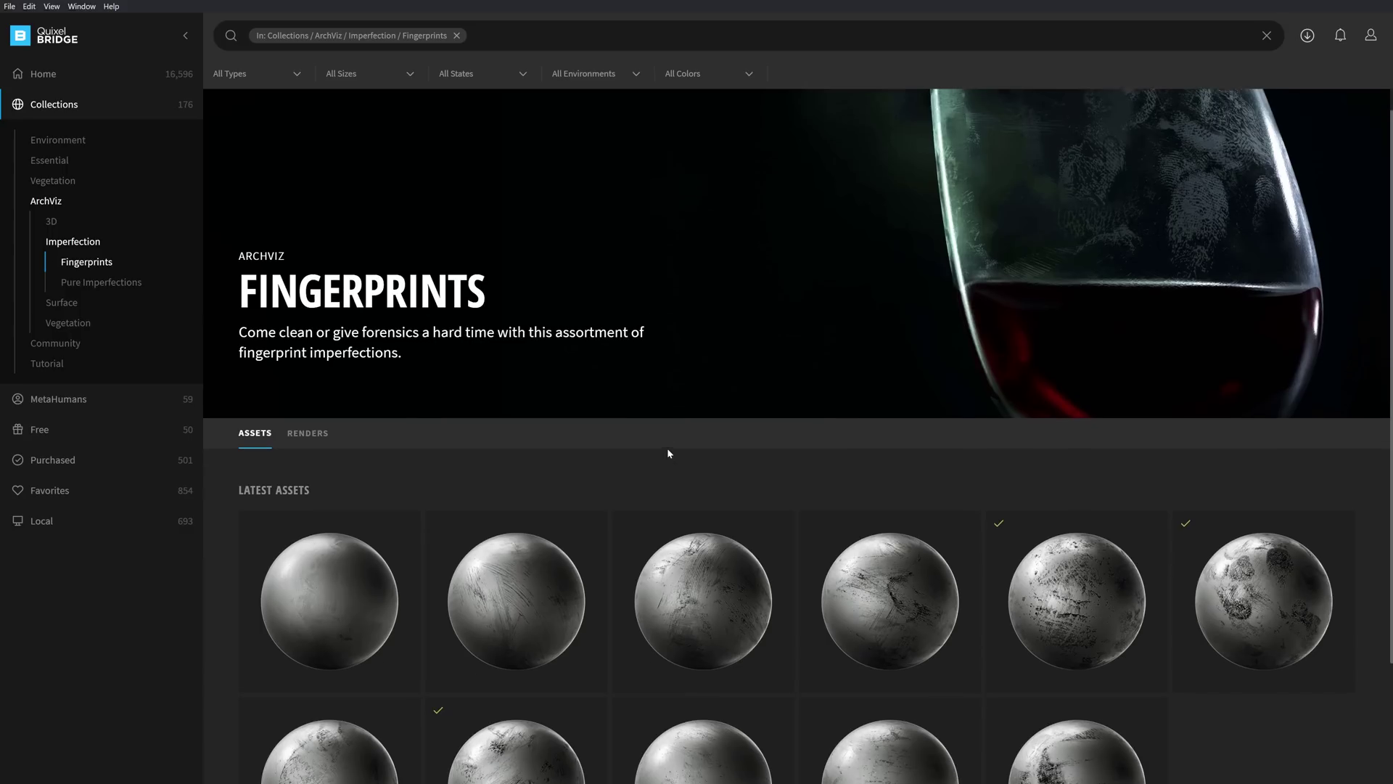
pyautogui.scroll(-1, 725, 457)
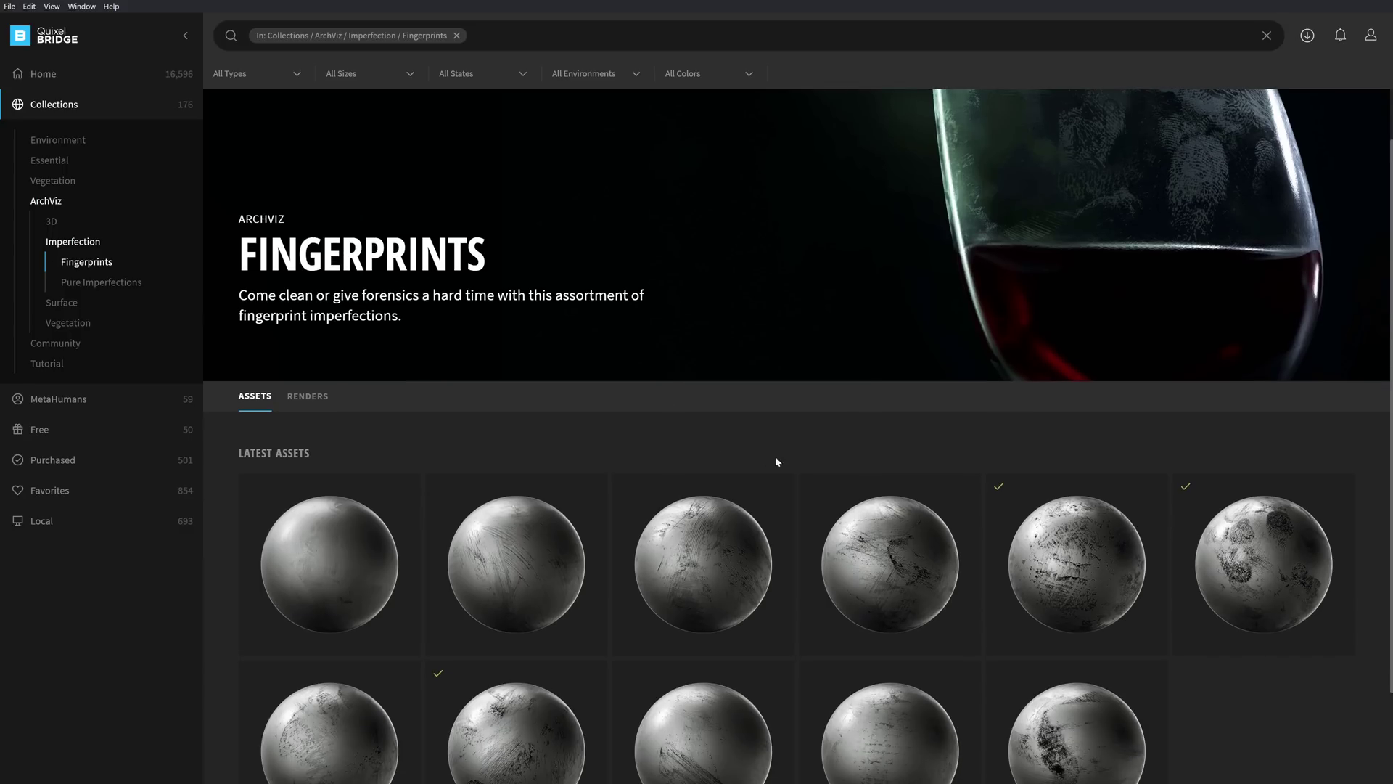
pyautogui.scroll(-3, 1216, 542)
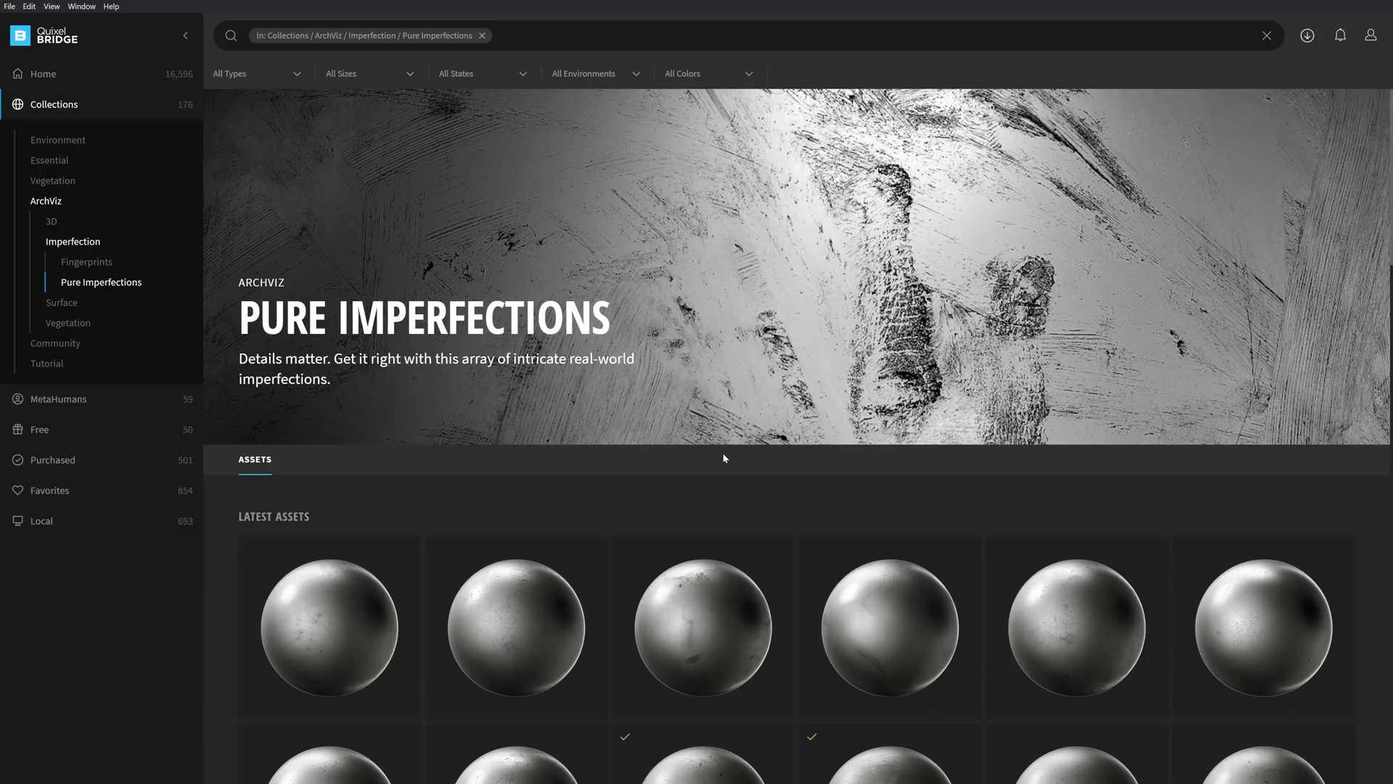
pyautogui.scroll(-3, 610, 420)
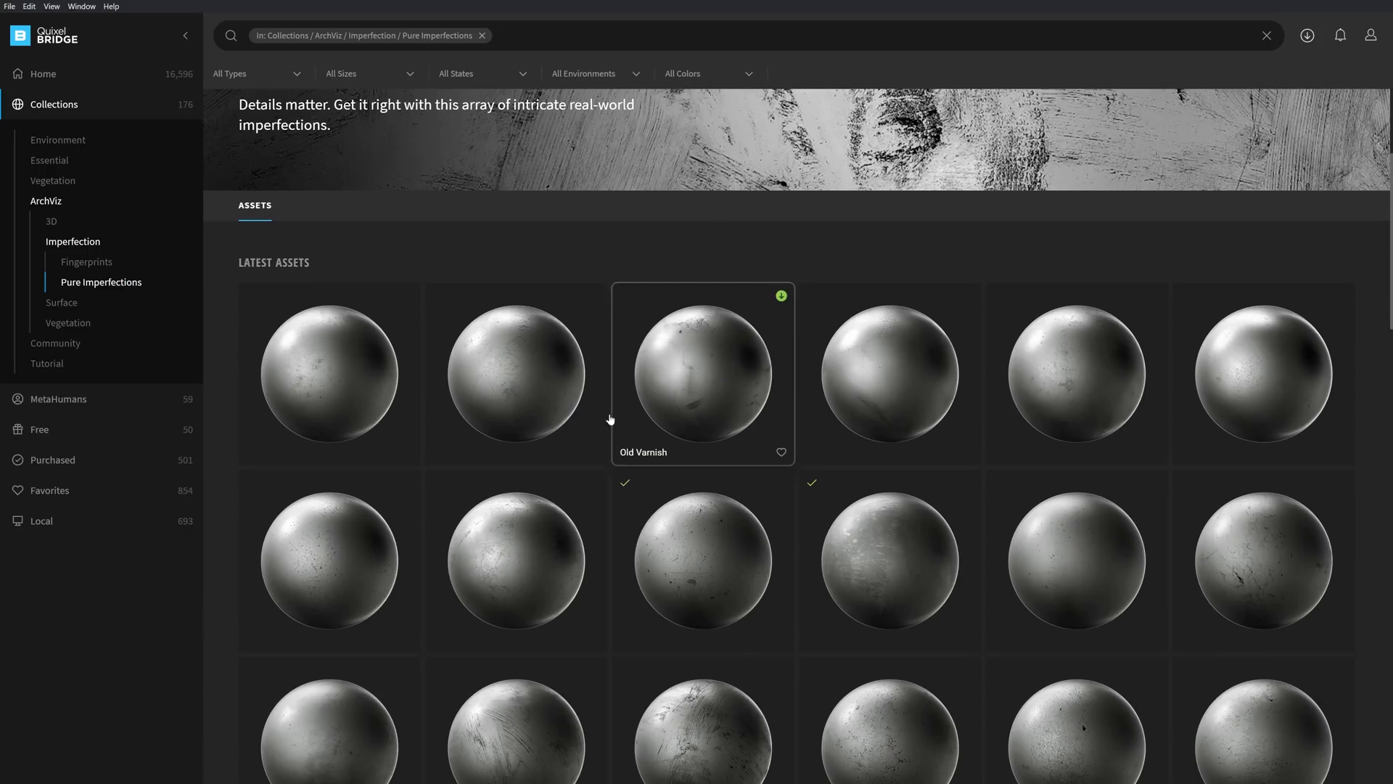
pyautogui.scroll(-5, 1067, 507)
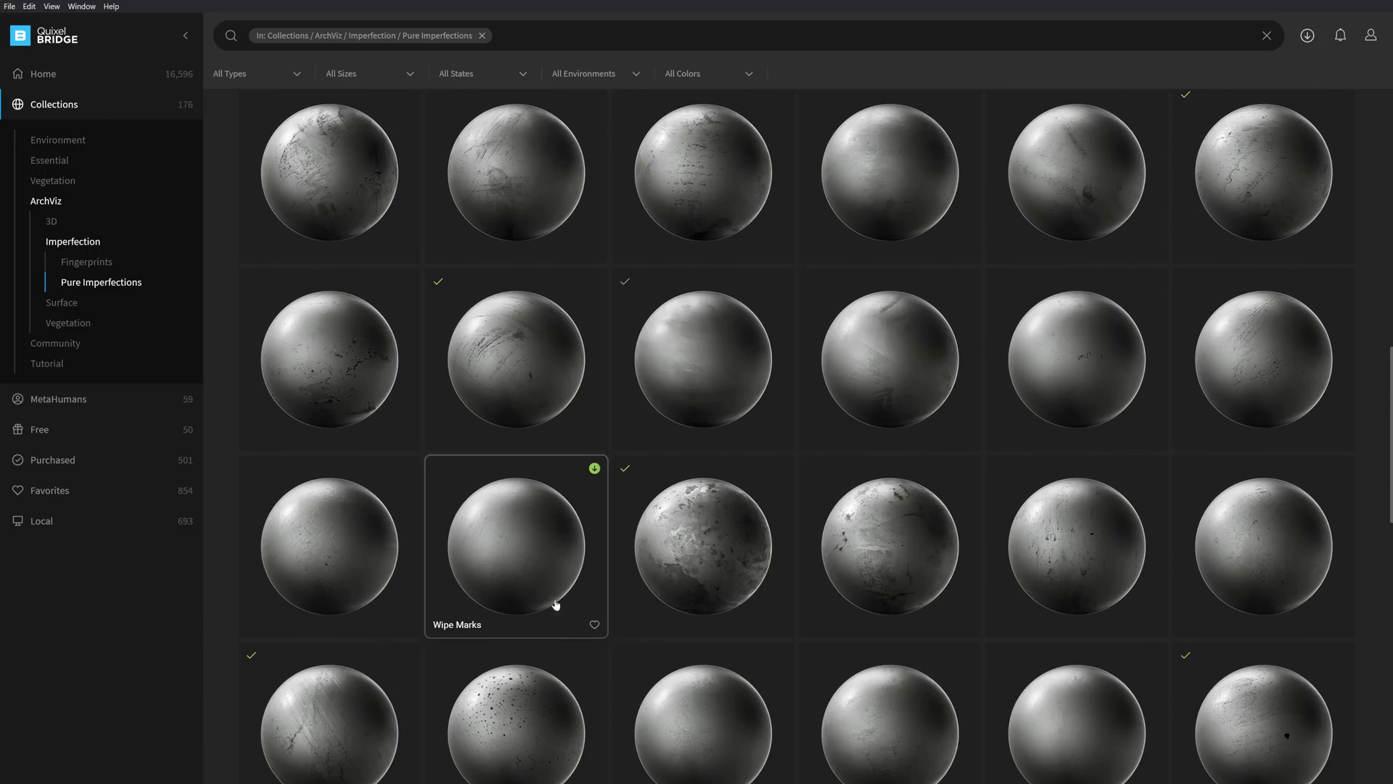
pyautogui.scroll(-4, 1079, 616)
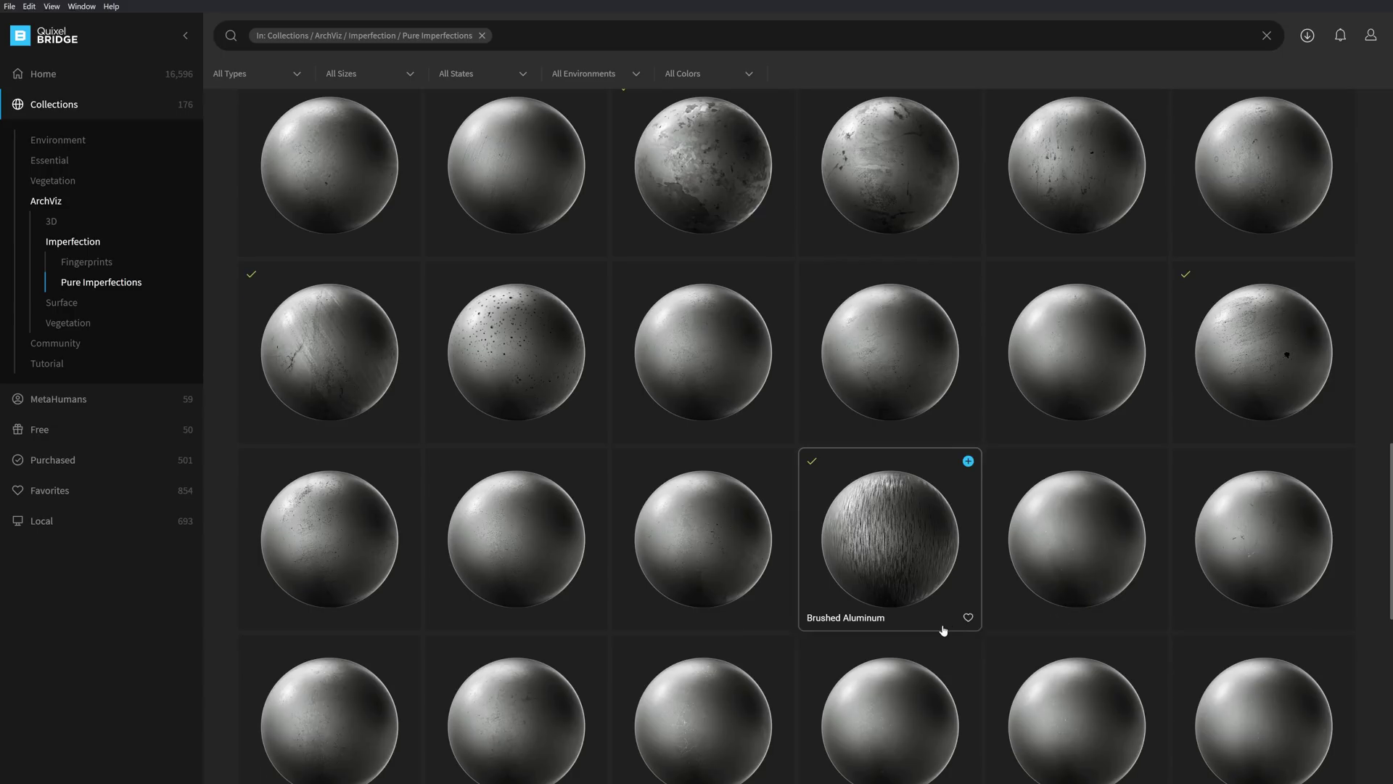
pyautogui.scroll(-5, 706, 637)
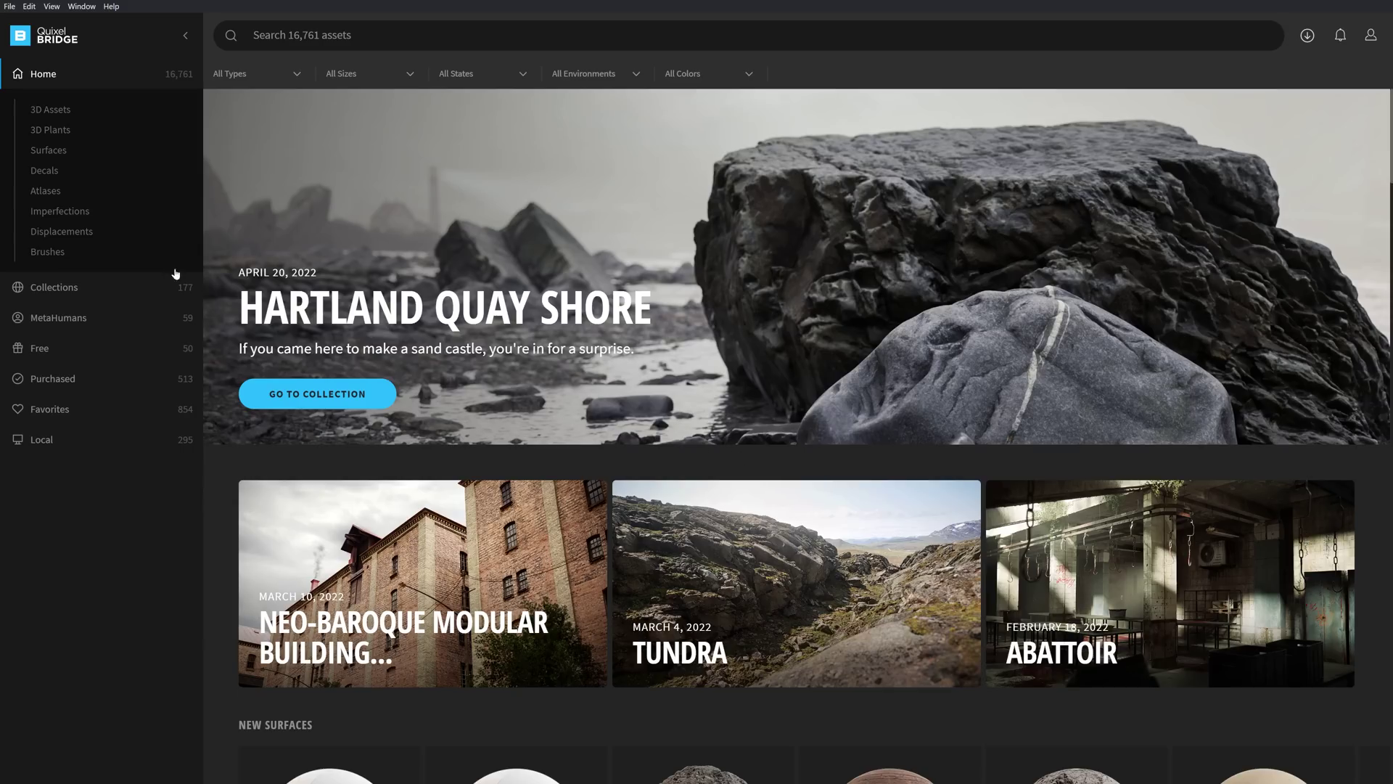
# - Go to Imperfections › Metal › Scratched and open the Scratched Painted Metal details
pyautogui.click(53, 212)
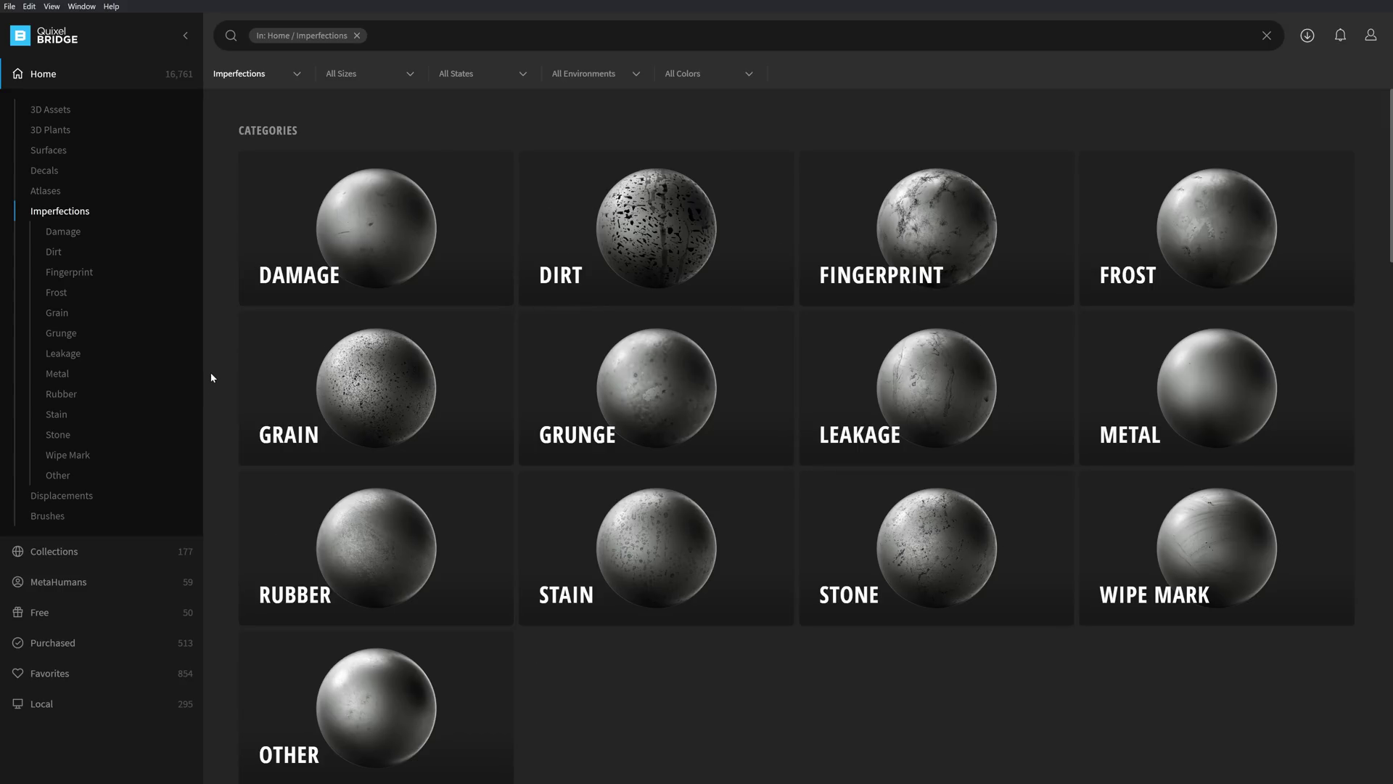
pyautogui.click(1213, 401)
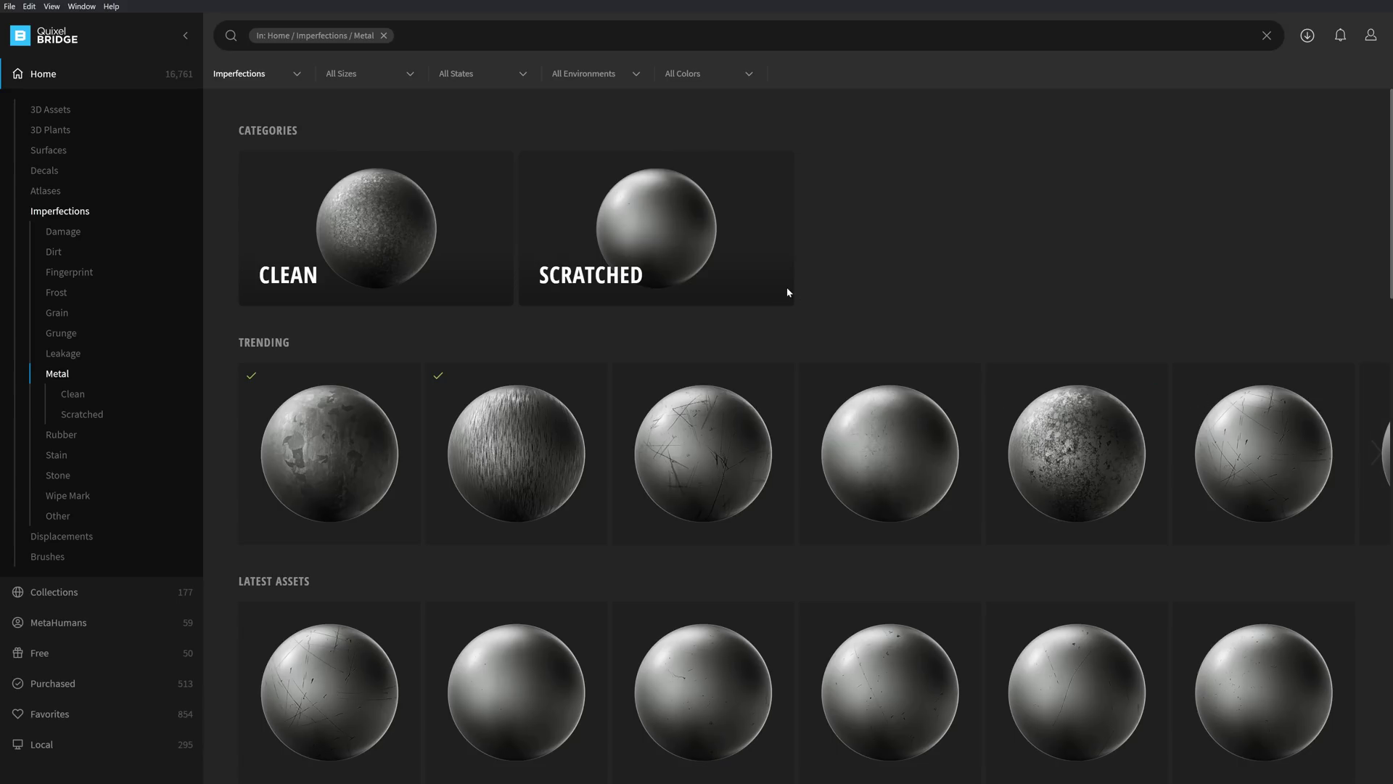
pyautogui.click(619, 233)
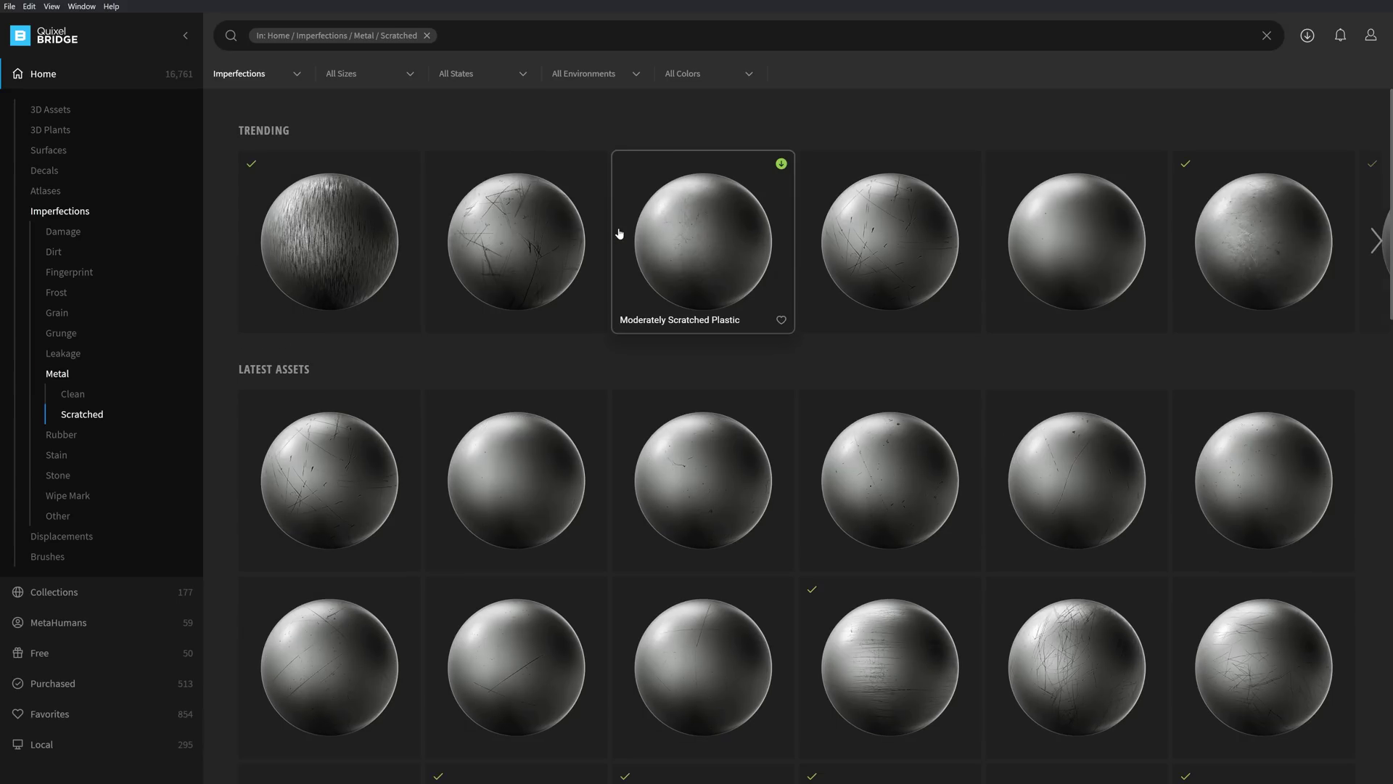
pyautogui.scroll(-5, 632, 247)
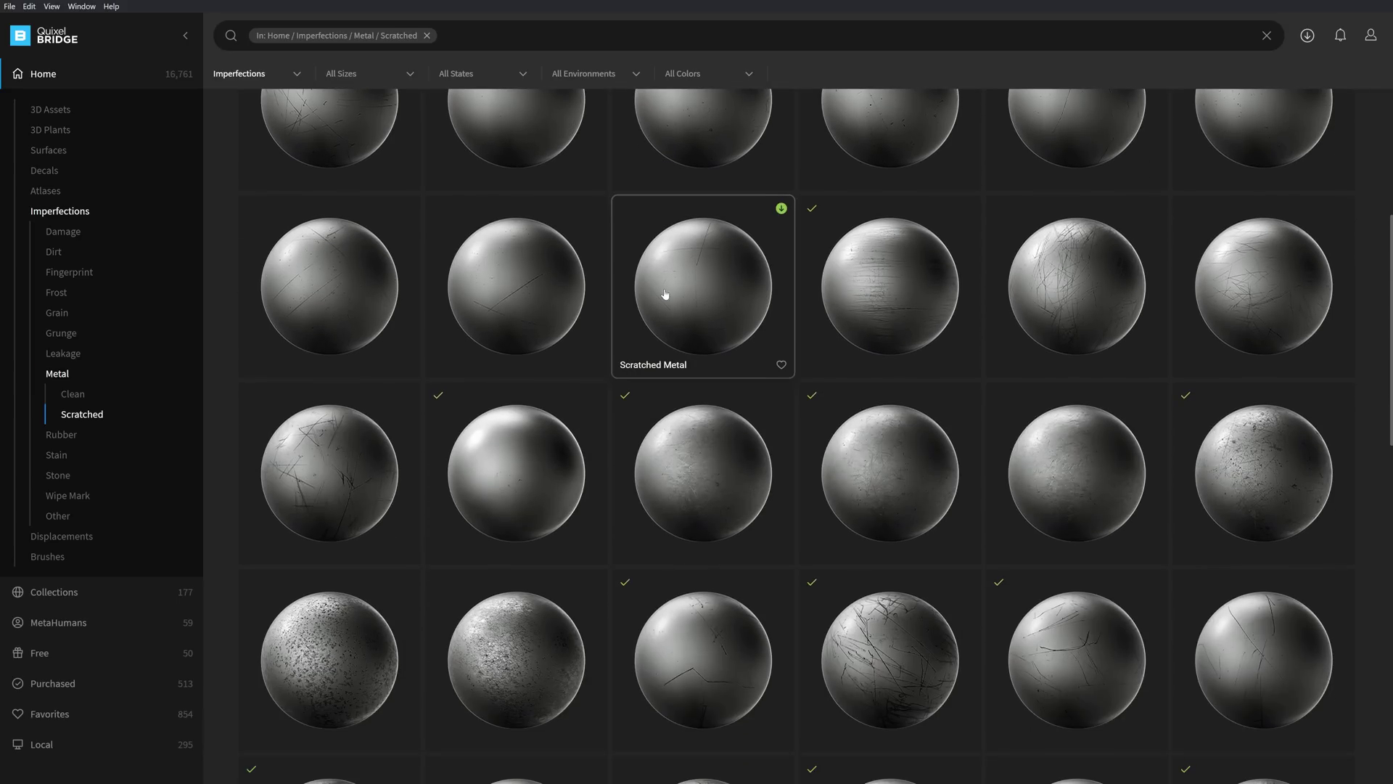
pyautogui.click(898, 479)
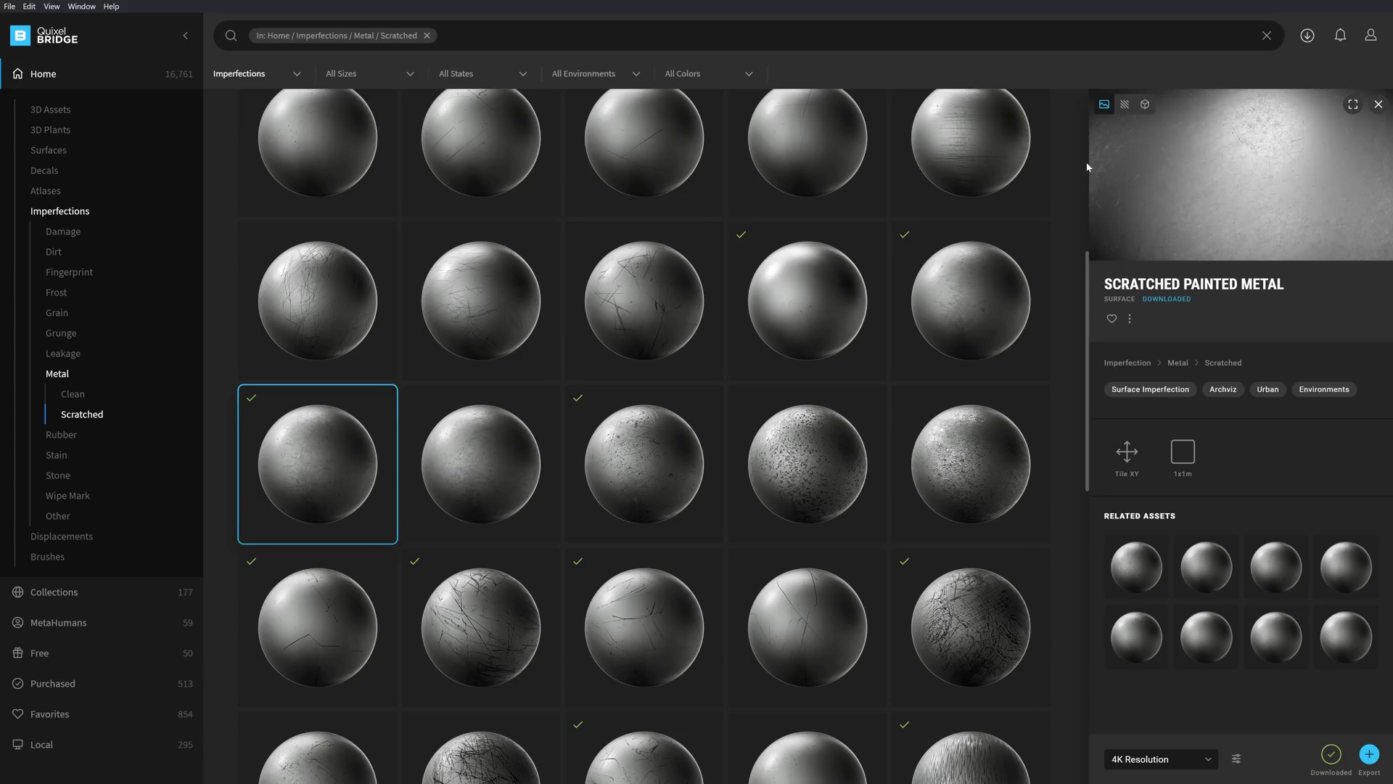
# - Check the Scratched Painted Metal's Mask and Roughness maps, then its 3D sphere preview
pyautogui.click(1123, 106)
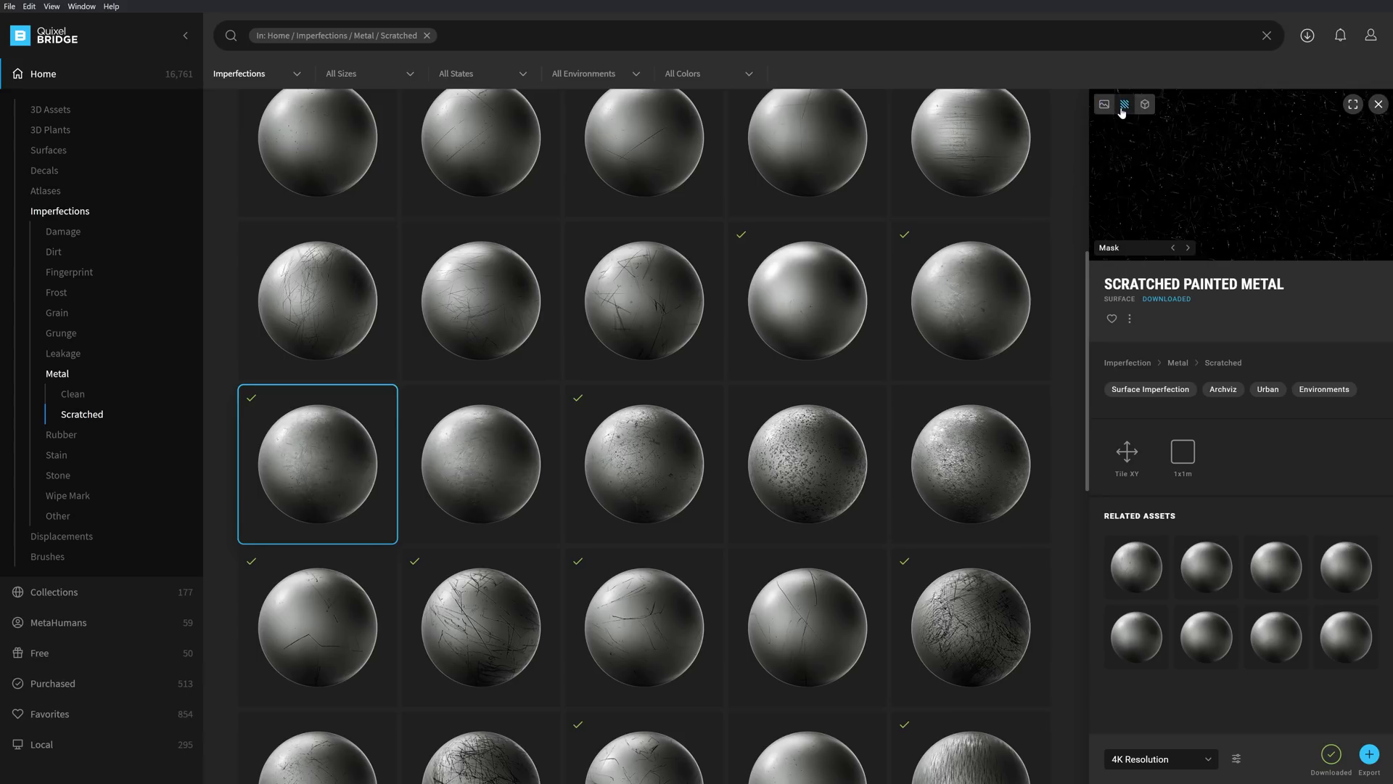
pyautogui.click(1174, 249)
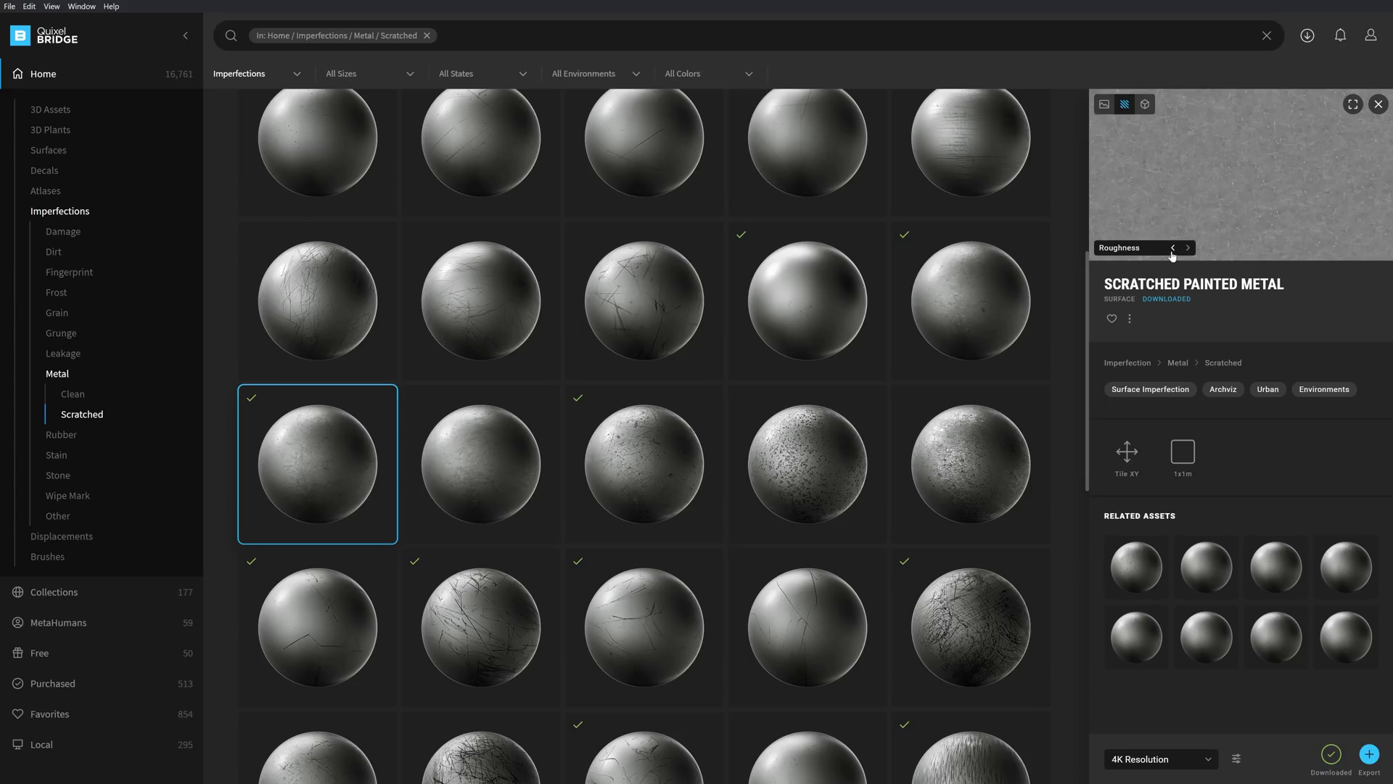
pyautogui.click(1145, 105)
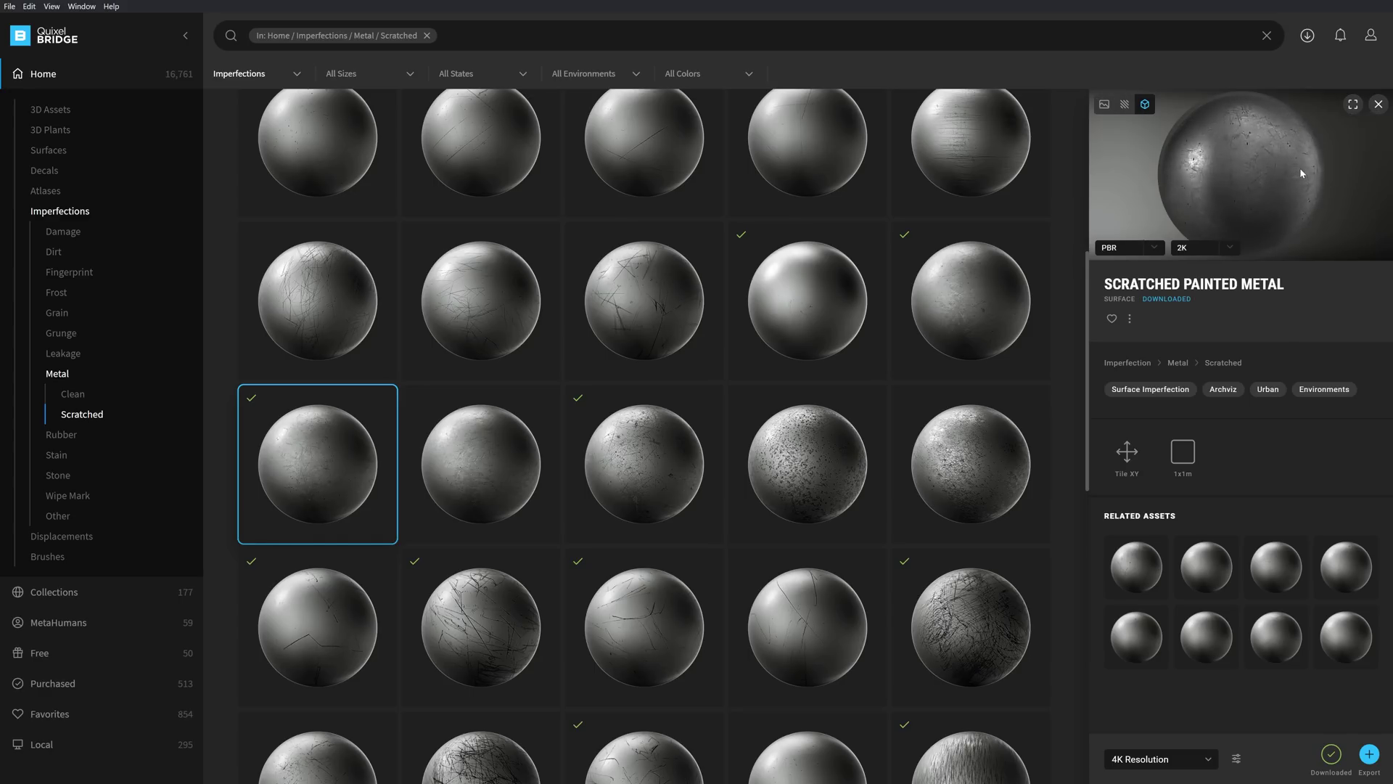
pyautogui.click(1125, 104)
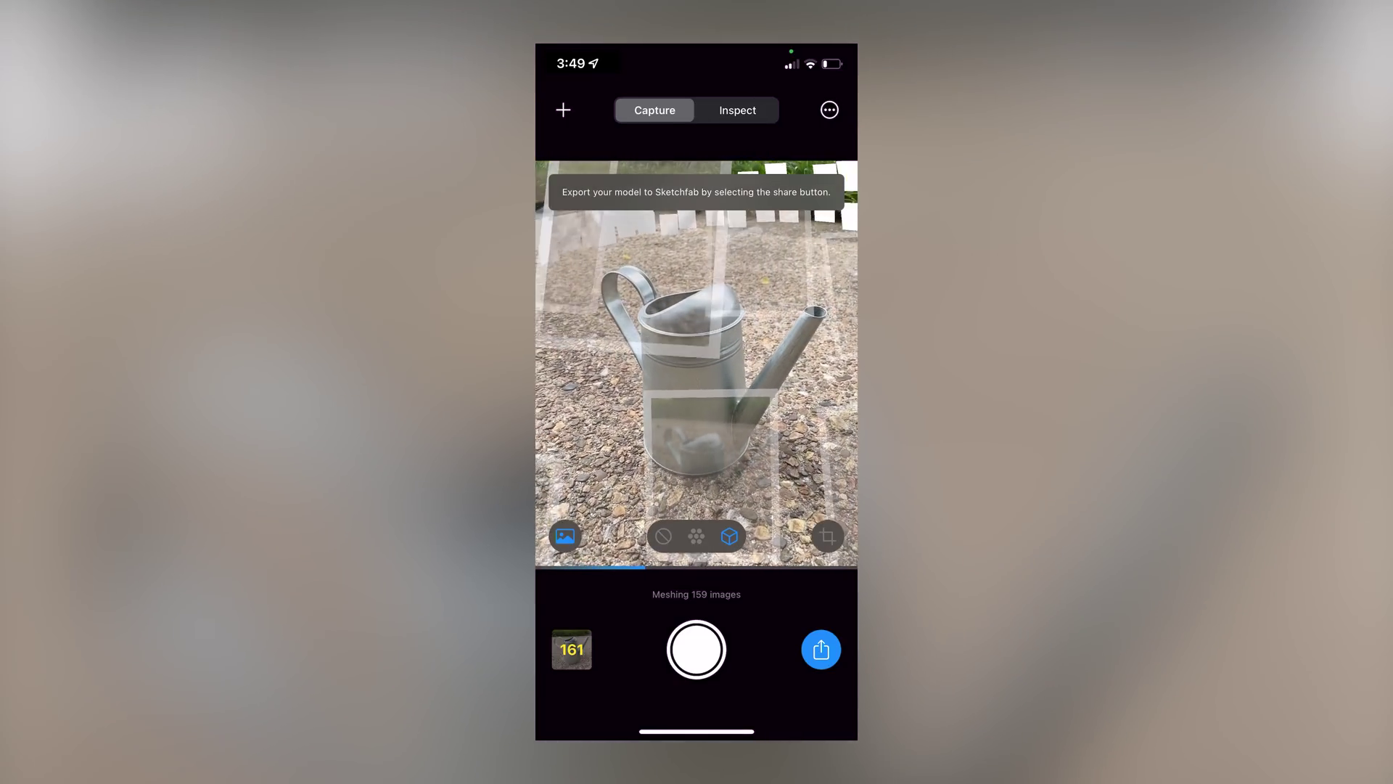
# - Export the watering can scan to Sketchfab and spin the resulting Watering Can model
pyautogui.click(820, 648)
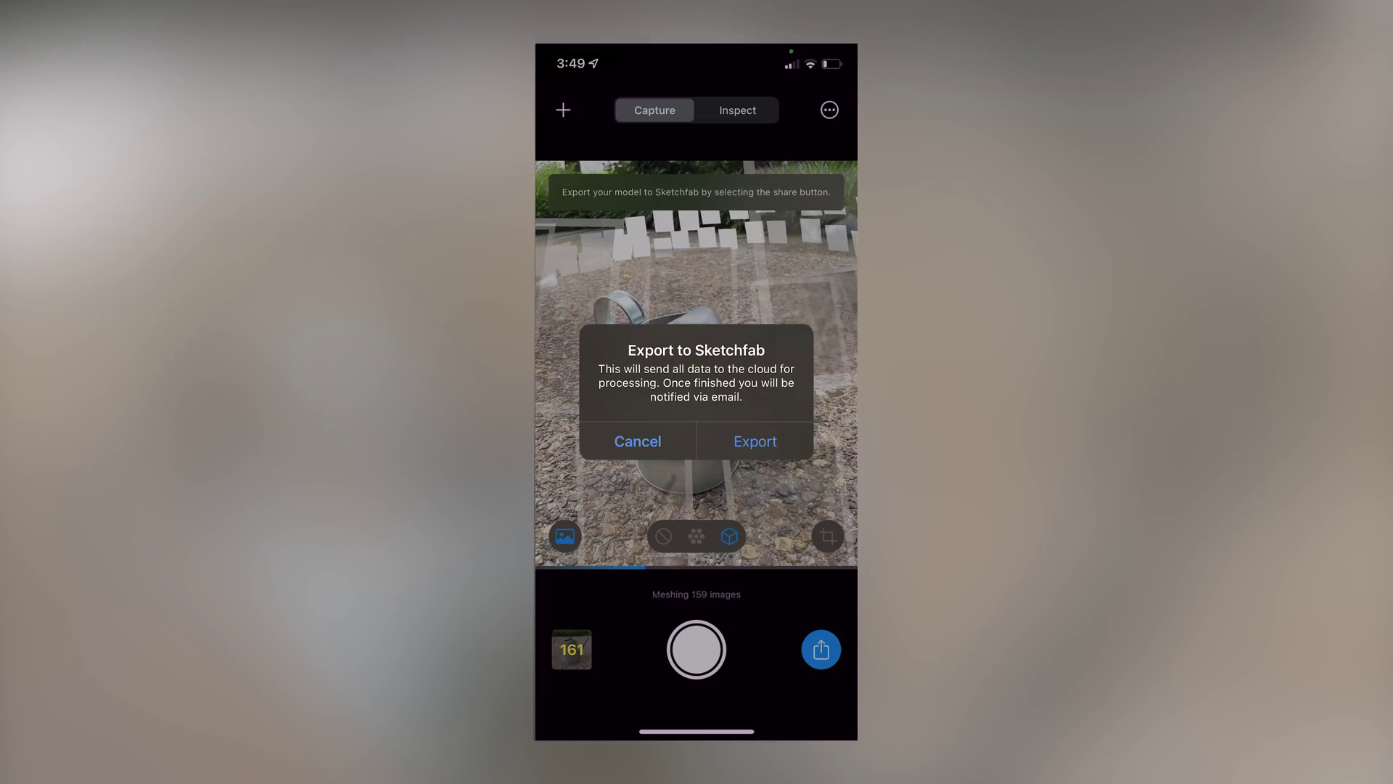
pyautogui.click(754, 441)
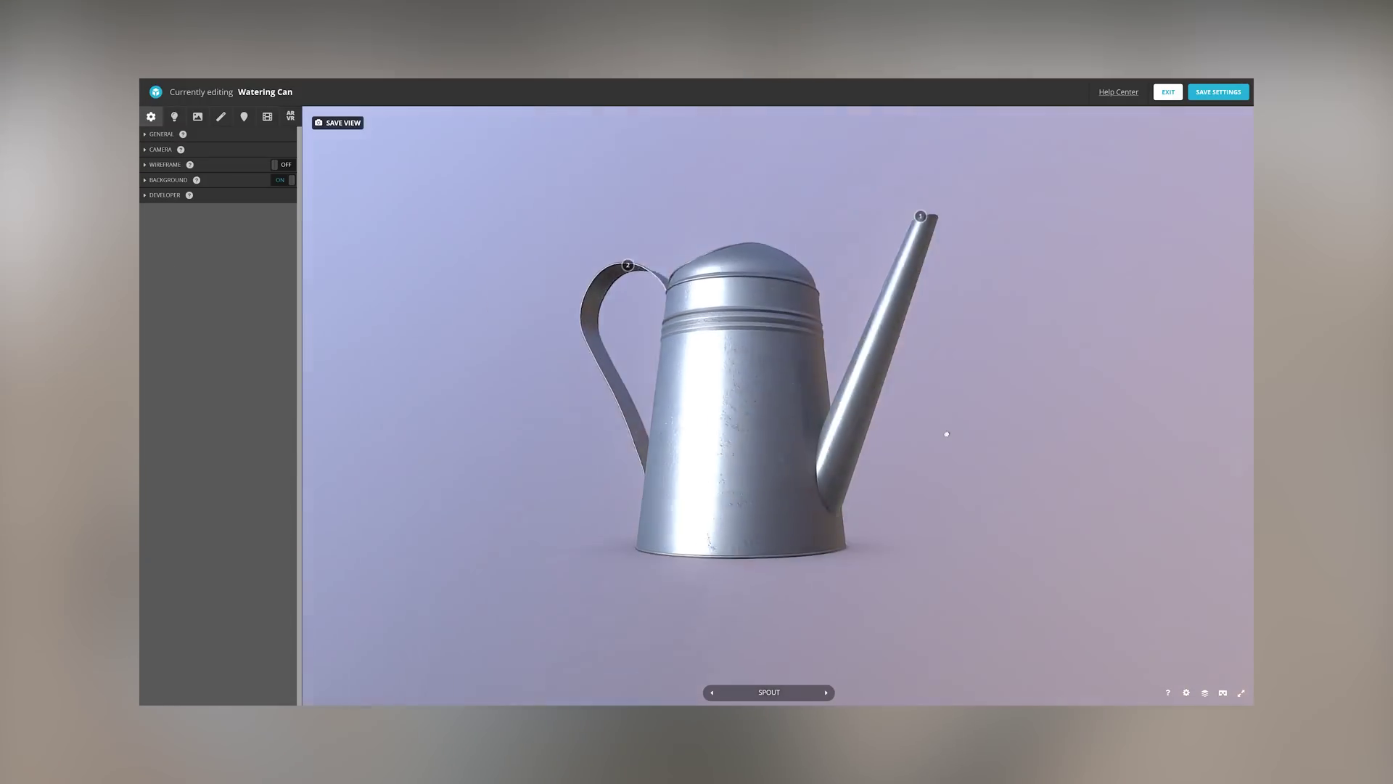
pyautogui.moveTo(946, 434); pyautogui.dragTo(616, 454)
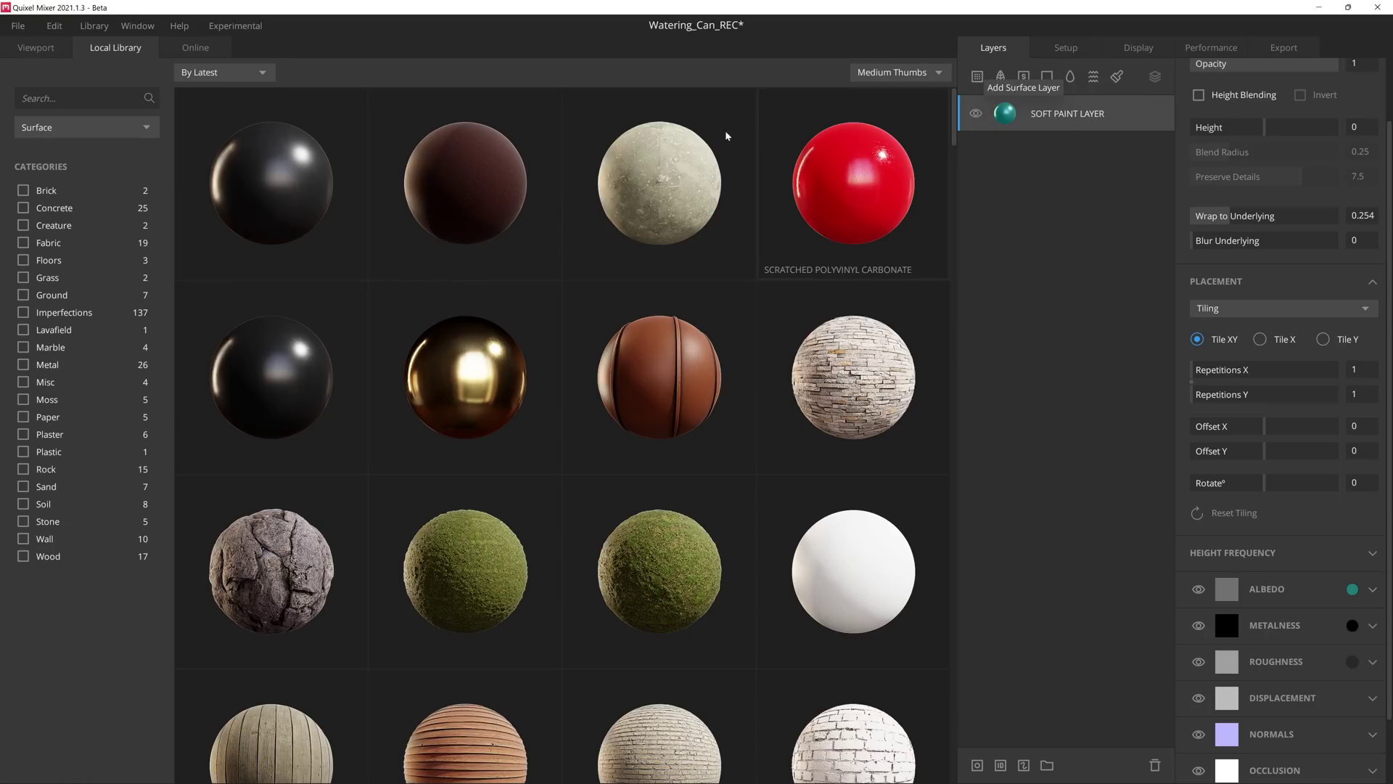
# - Add Scratched Painted Metal as a layer with roughness blend Add and contrast 2
pyautogui.click(23, 312)
pyautogui.click(72, 98)
pyautogui.write('metal')
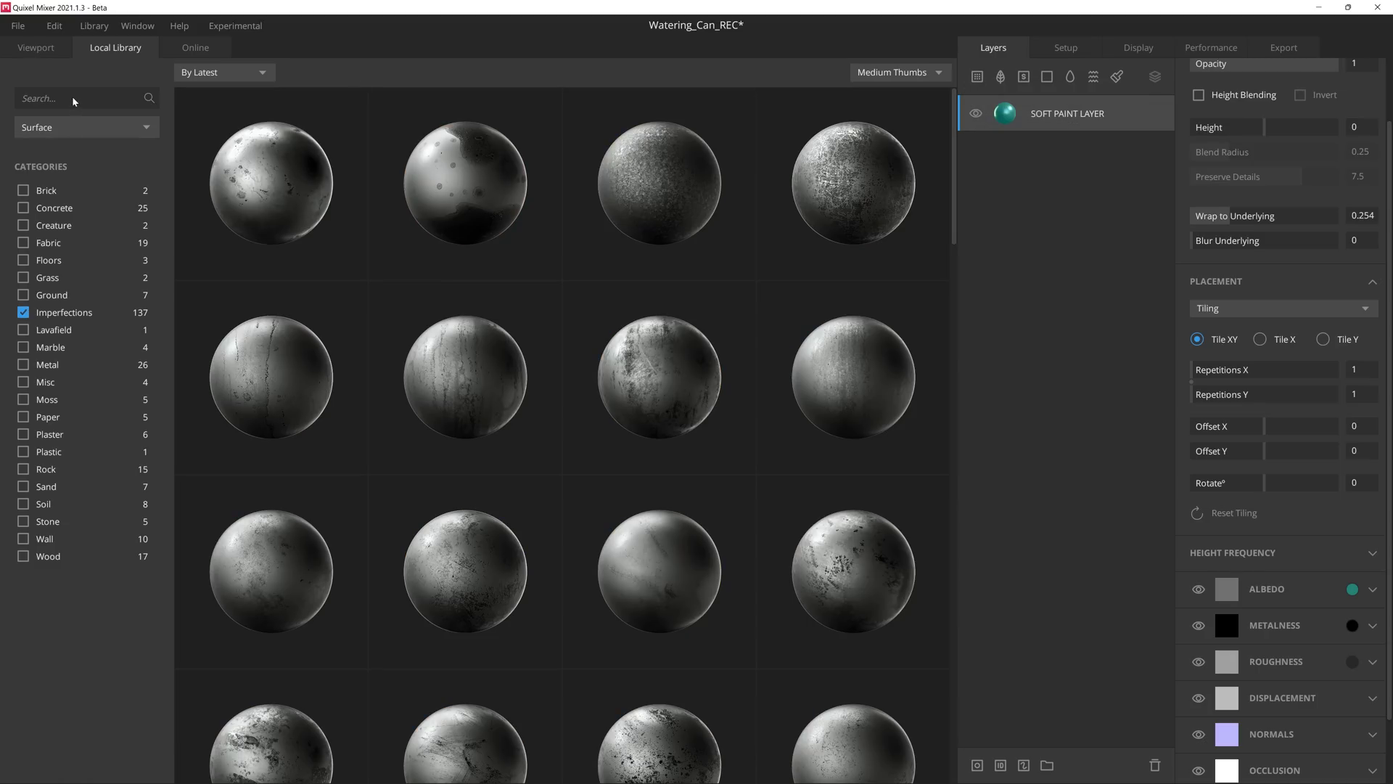
pyautogui.moveTo(269, 375); pyautogui.dragTo(976, 263)
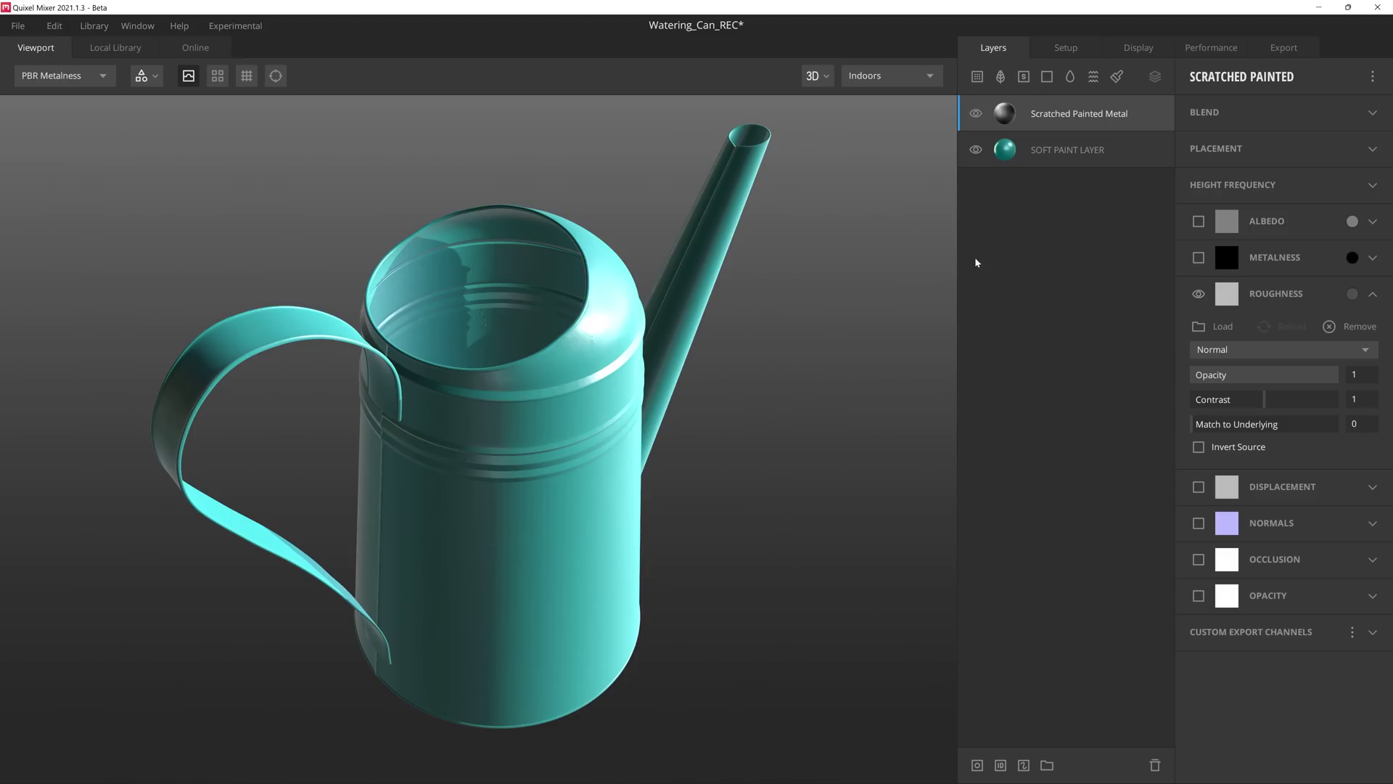
pyautogui.click(1359, 351)
pyautogui.click(1204, 396)
pyautogui.moveTo(1264, 399); pyautogui.dragTo(1339, 399)
# - Search the library for 'scratches', then show the Dust layer and tune its opacity
pyautogui.scroll(5, 619, 313)
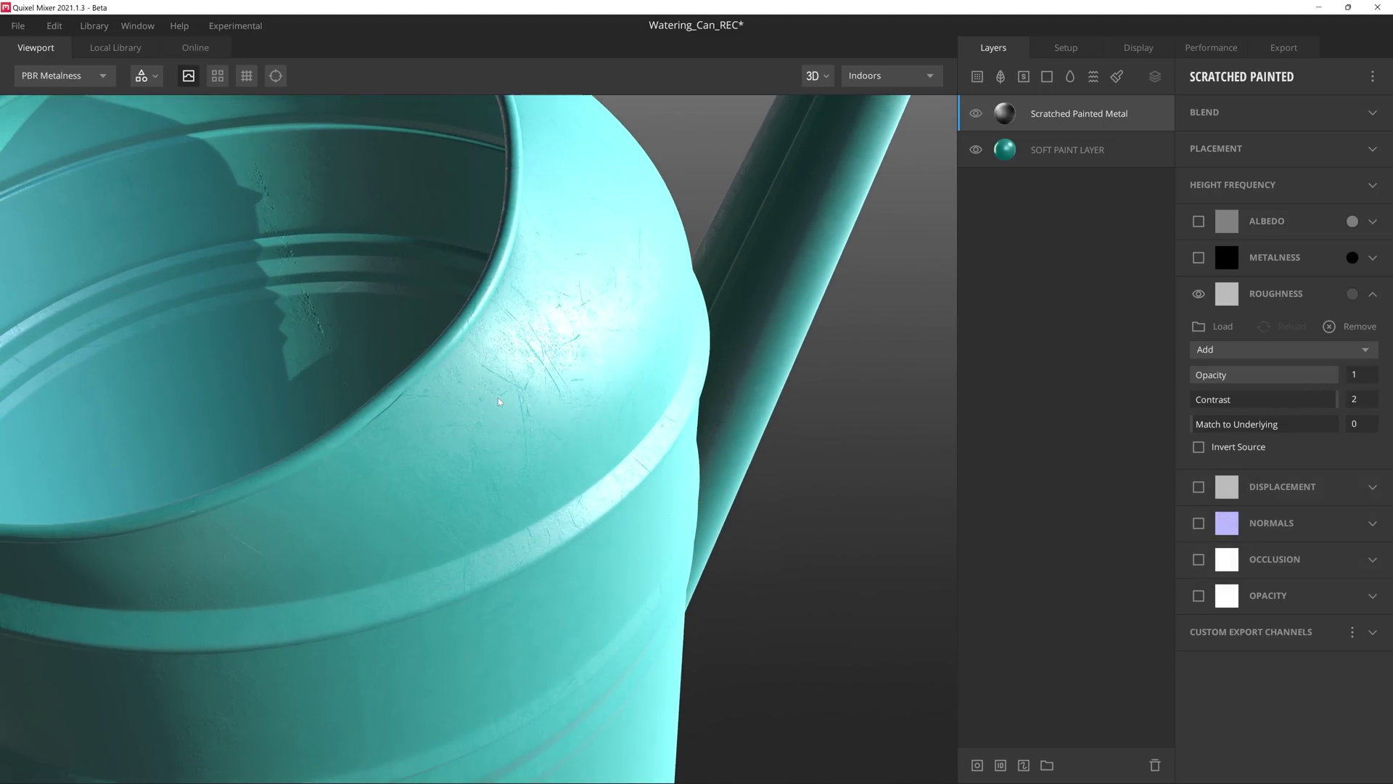
pyautogui.keyDown('shift'); pyautogui.moveTo(499, 435); pyautogui.dragTo(731, 520, button='right'); pyautogui.keyUp('shift')
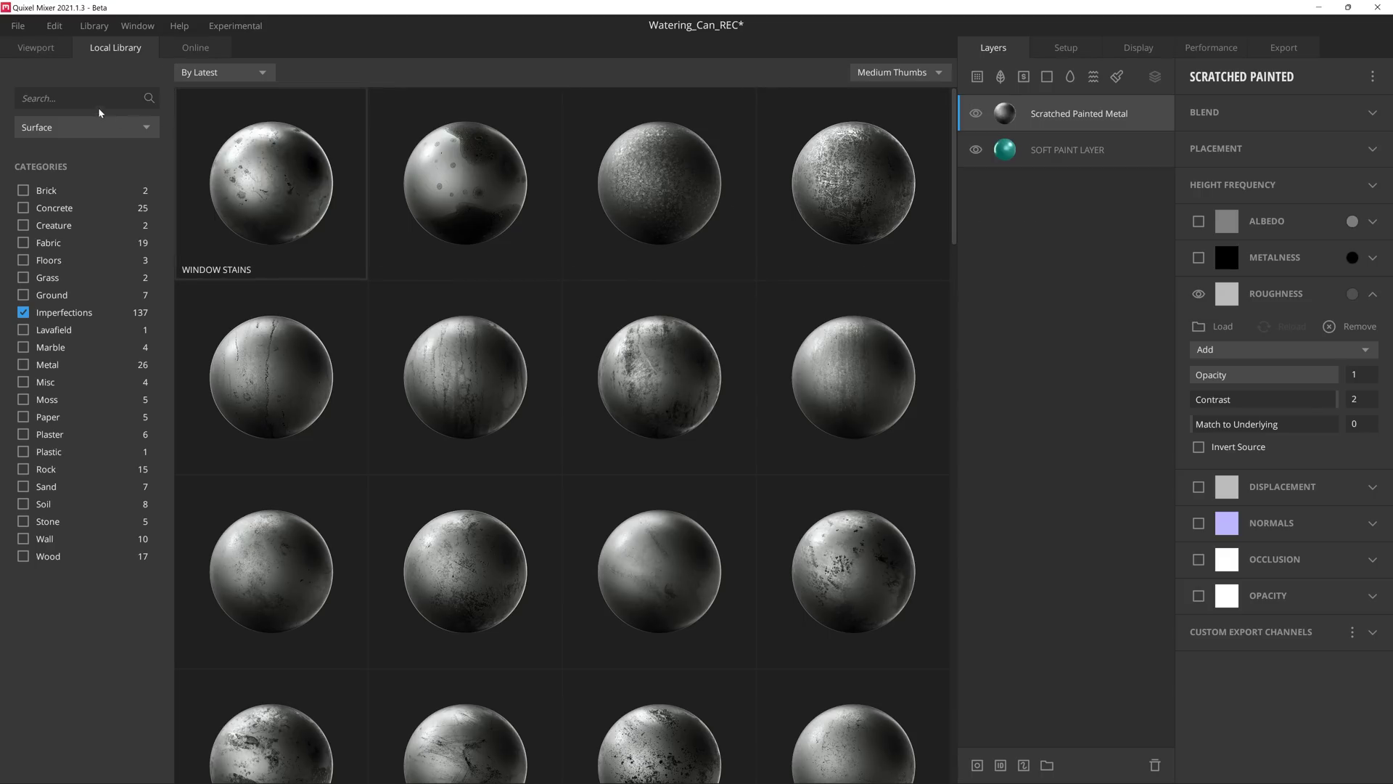
pyautogui.click(68, 98)
pyautogui.write('scratches')
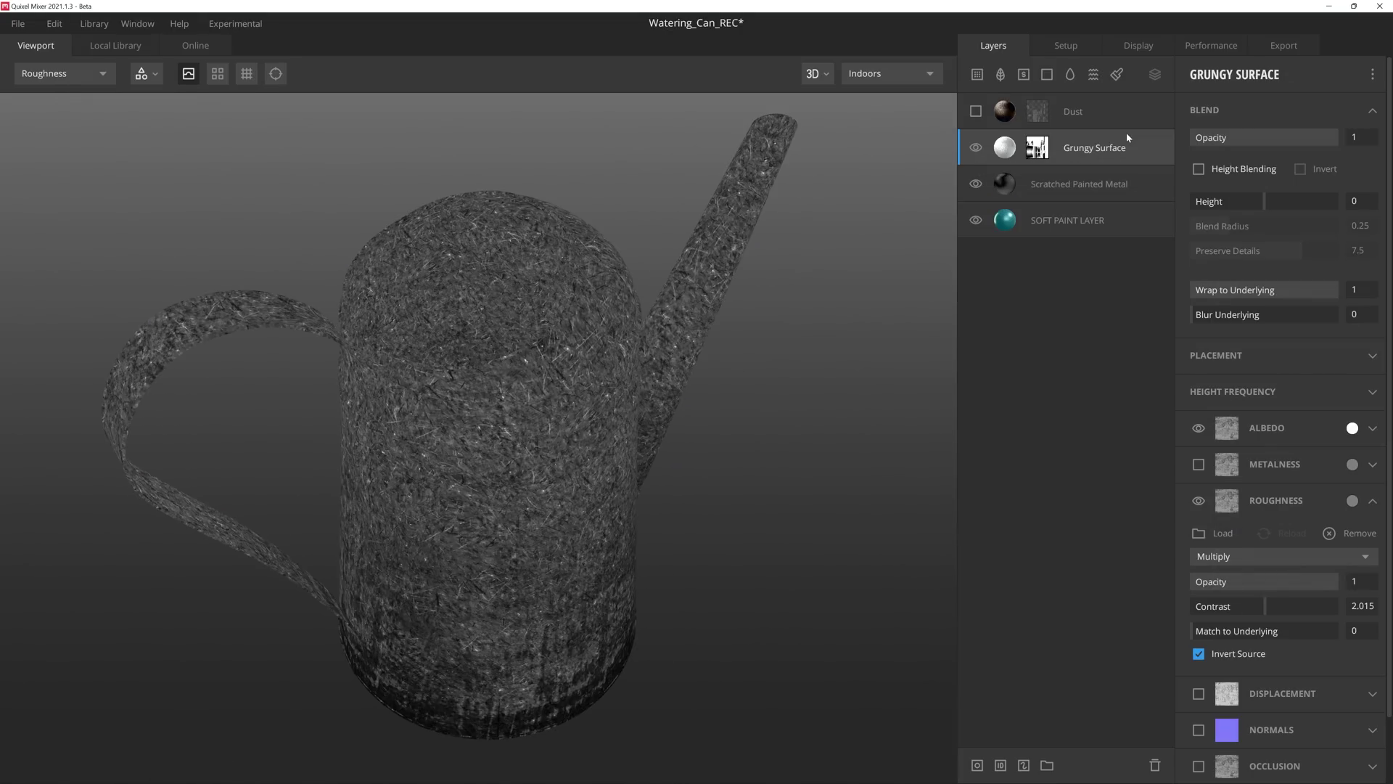
pyautogui.click(977, 111)
pyautogui.click(1108, 114)
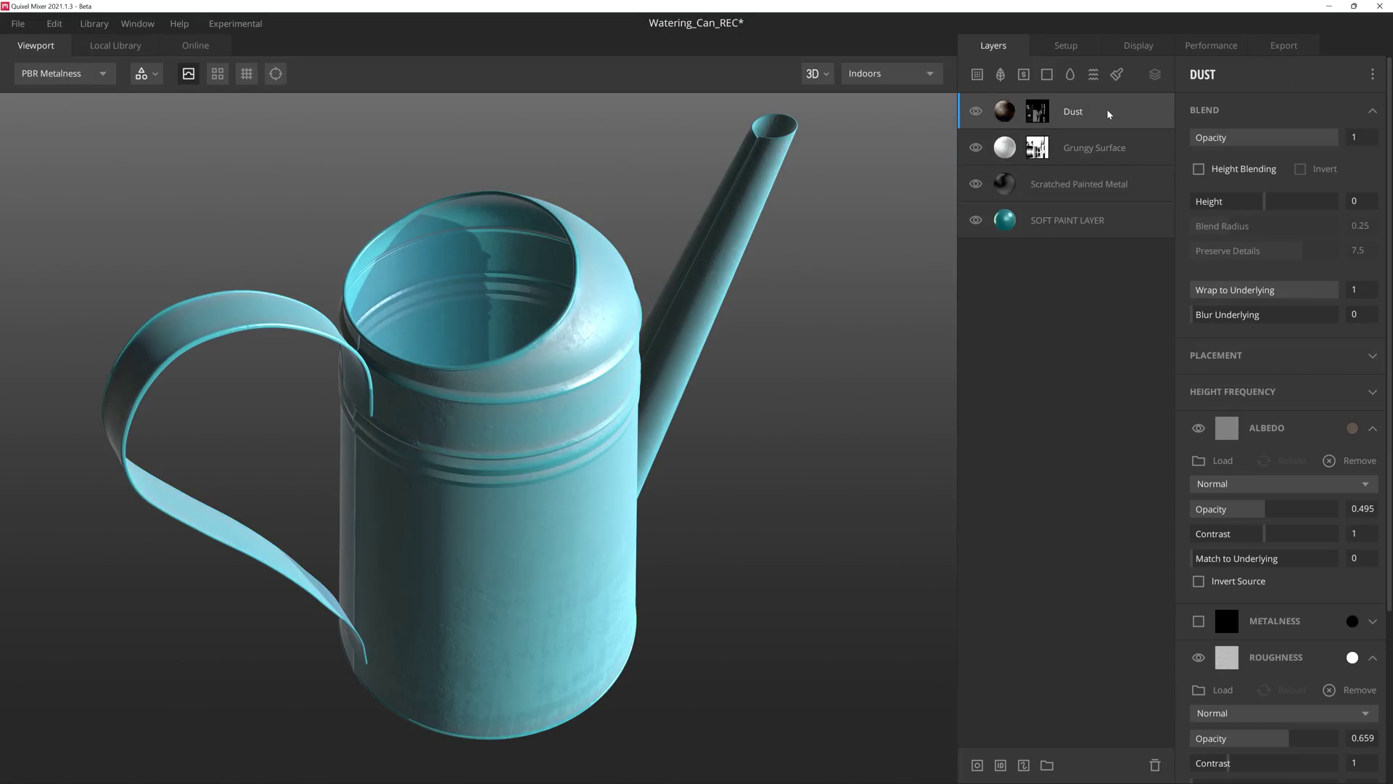
pyautogui.moveTo(1334, 140)
pyautogui.mouseDown()
pyautogui.moveTo(1227, 139)
pyautogui.moveTo(1356, 137)
pyautogui.mouseUp()
pyautogui.press('1')
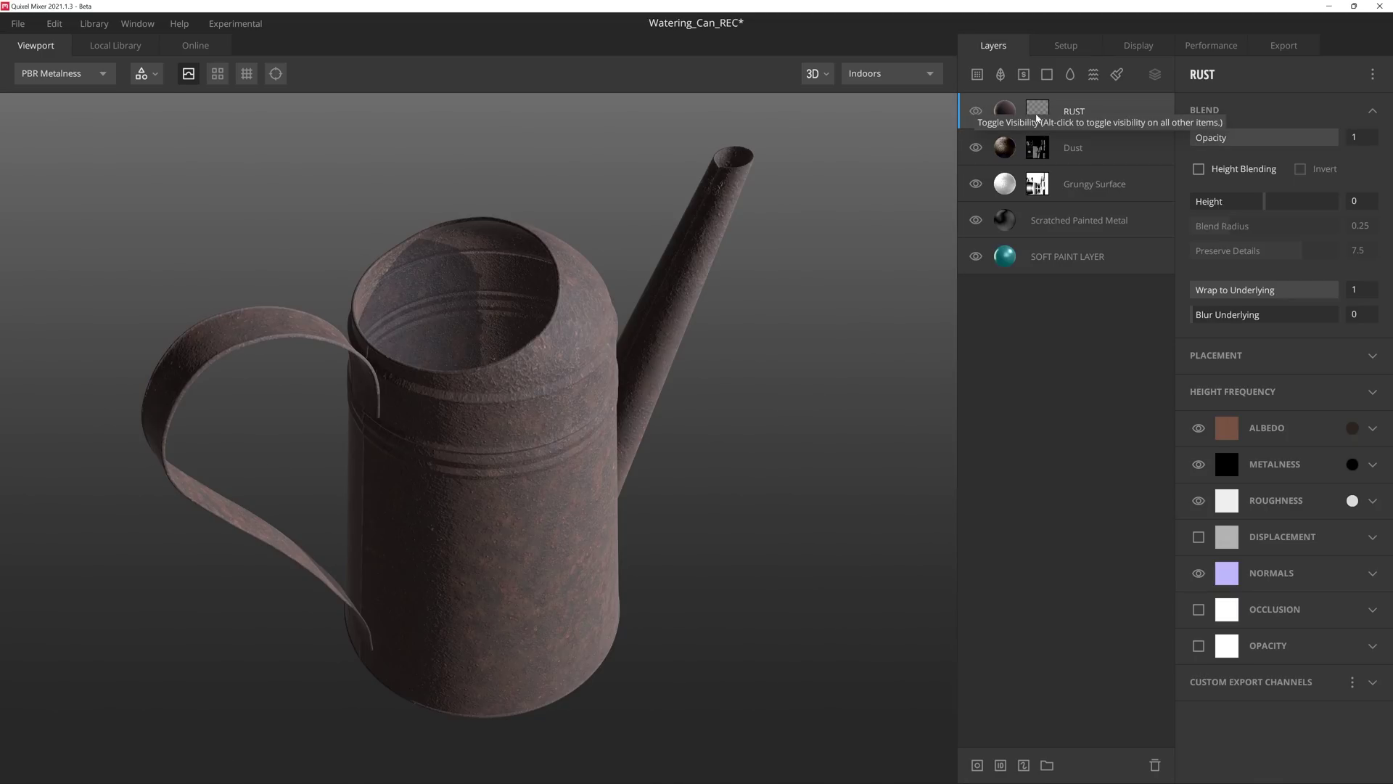
# - Mask the RUST layer with an inverted Mask-channel texture map (0.774), box projection and curvature
pyautogui.click(1037, 116)
pyautogui.click(1203, 546)
pyautogui.click(1258, 652)
pyautogui.click(1243, 693)
pyautogui.click(1288, 682)
pyautogui.moveTo(1289, 707)
pyautogui.mouseDown()
pyautogui.moveTo(1208, 708)
pyautogui.moveTo(1267, 714)
pyautogui.mouseUp()
pyautogui.click(1202, 246)
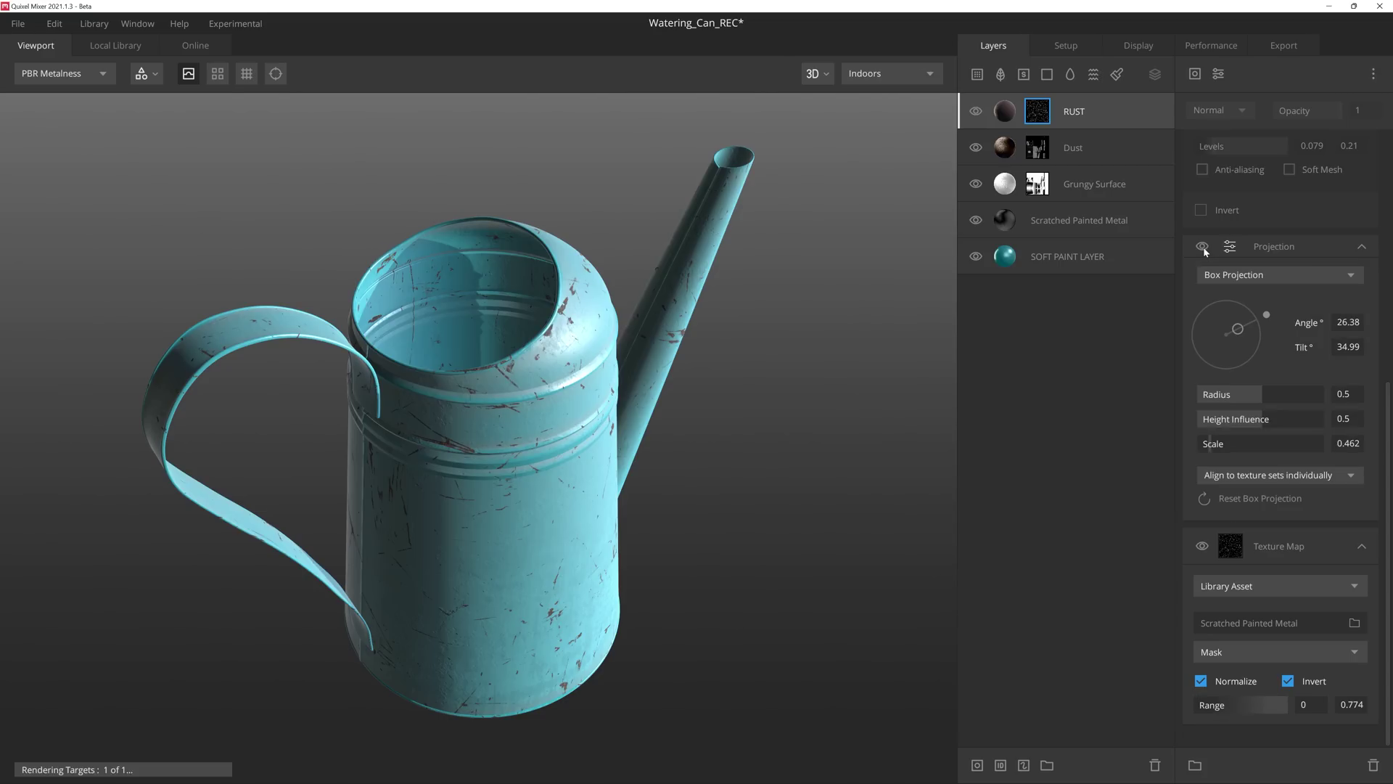
pyautogui.moveTo(1212, 444)
pyautogui.mouseDown()
pyautogui.moveTo(1243, 446)
pyautogui.moveTo(1211, 450)
pyautogui.mouseUp()
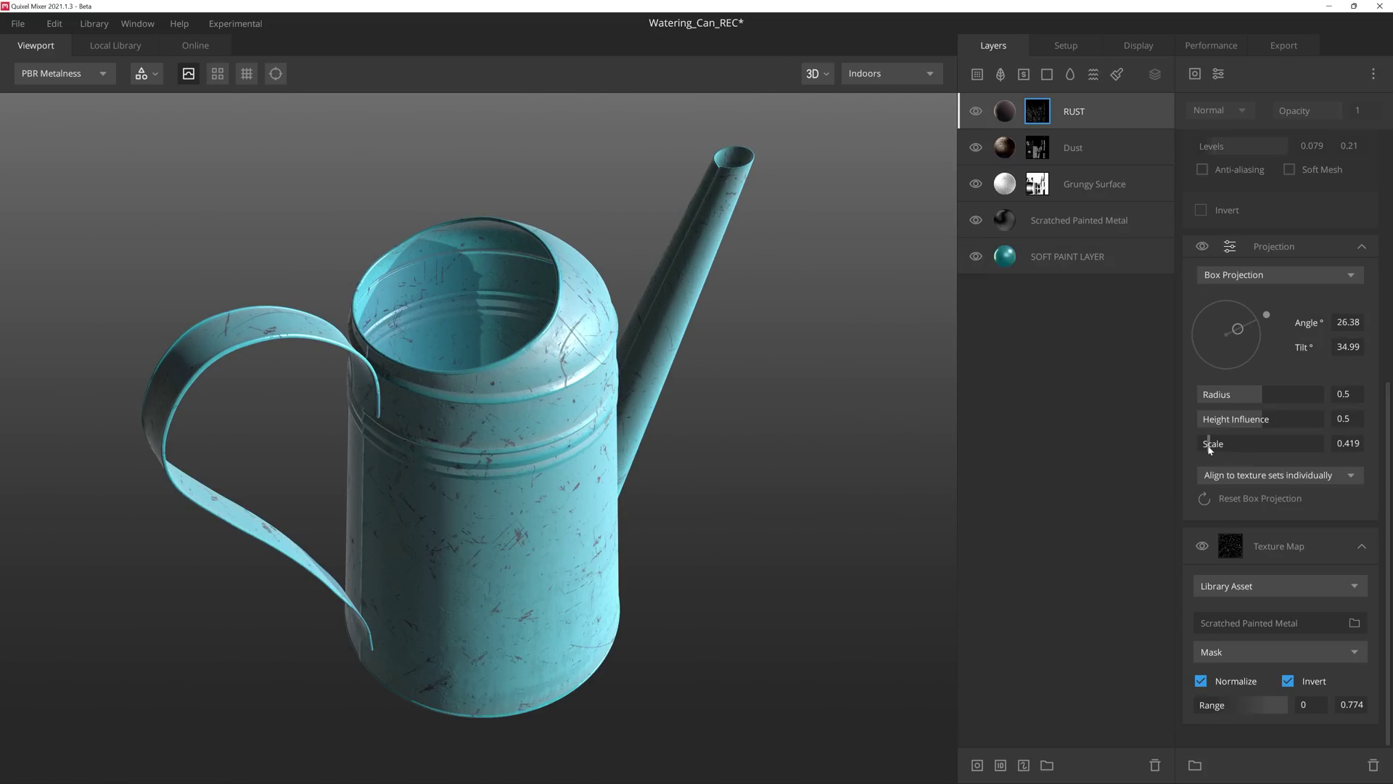
pyautogui.scroll(5, 1208, 436)
pyautogui.click(1202, 352)
pyautogui.scroll(3, 1202, 353)
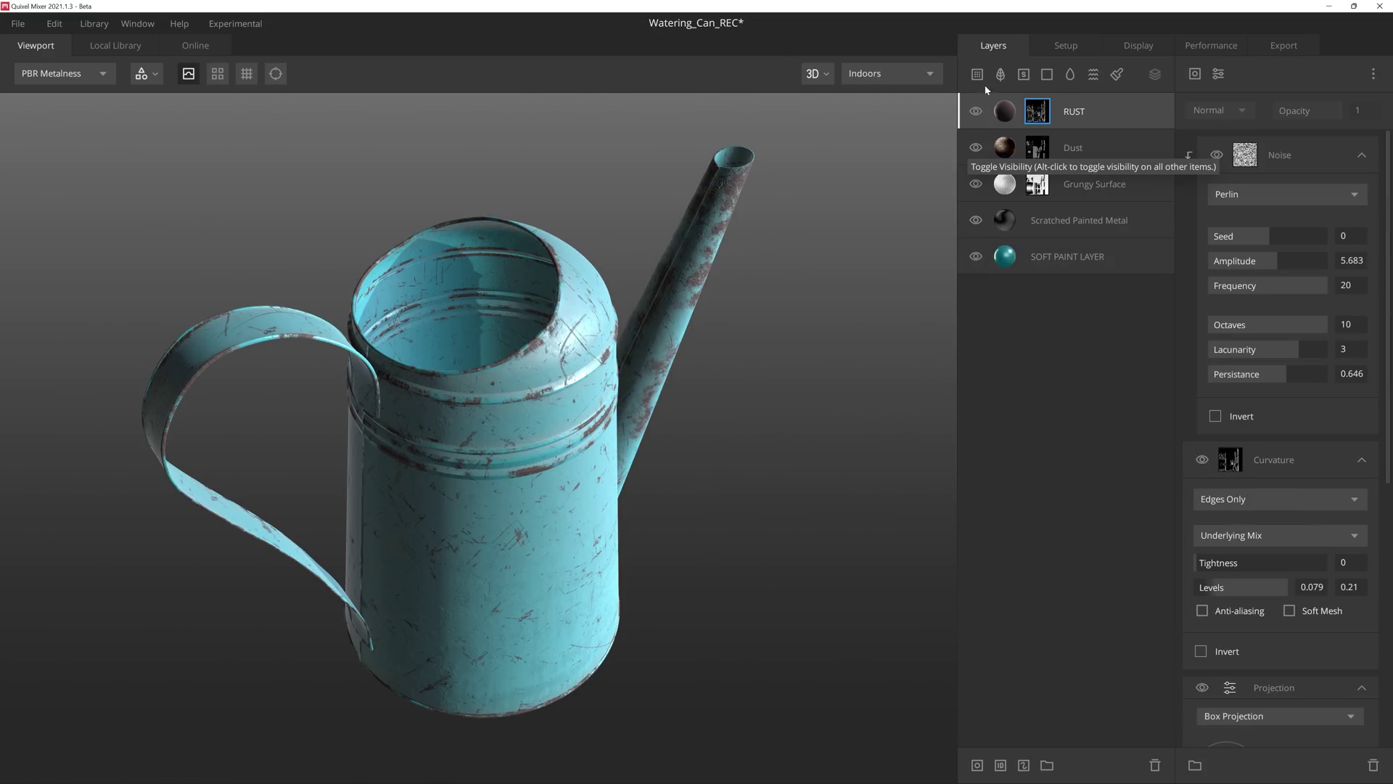
# - Add a Steel layer masked by curvature and a texture map, combined with Overlay
pyautogui.click(115, 45)
pyautogui.click(272, 182)
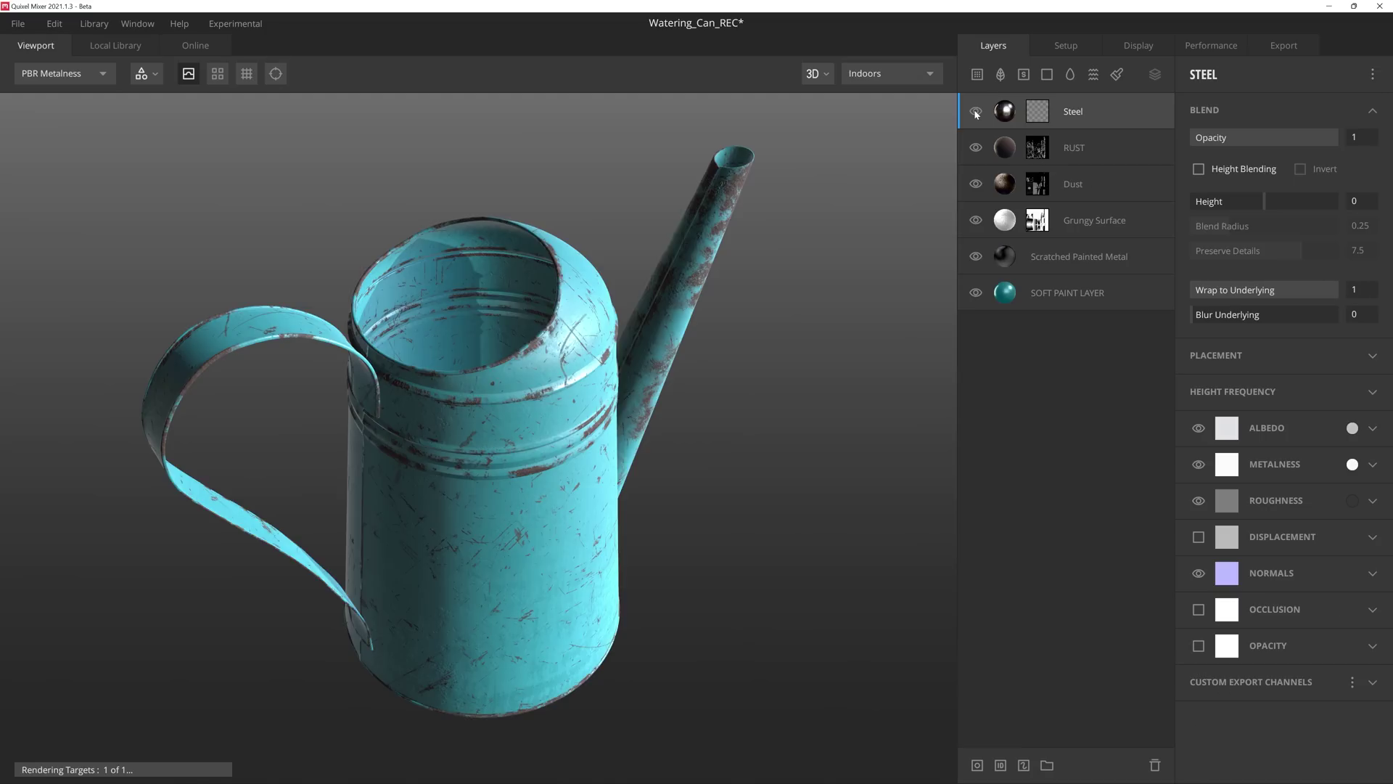
pyautogui.click(1037, 111)
pyautogui.click(1202, 516)
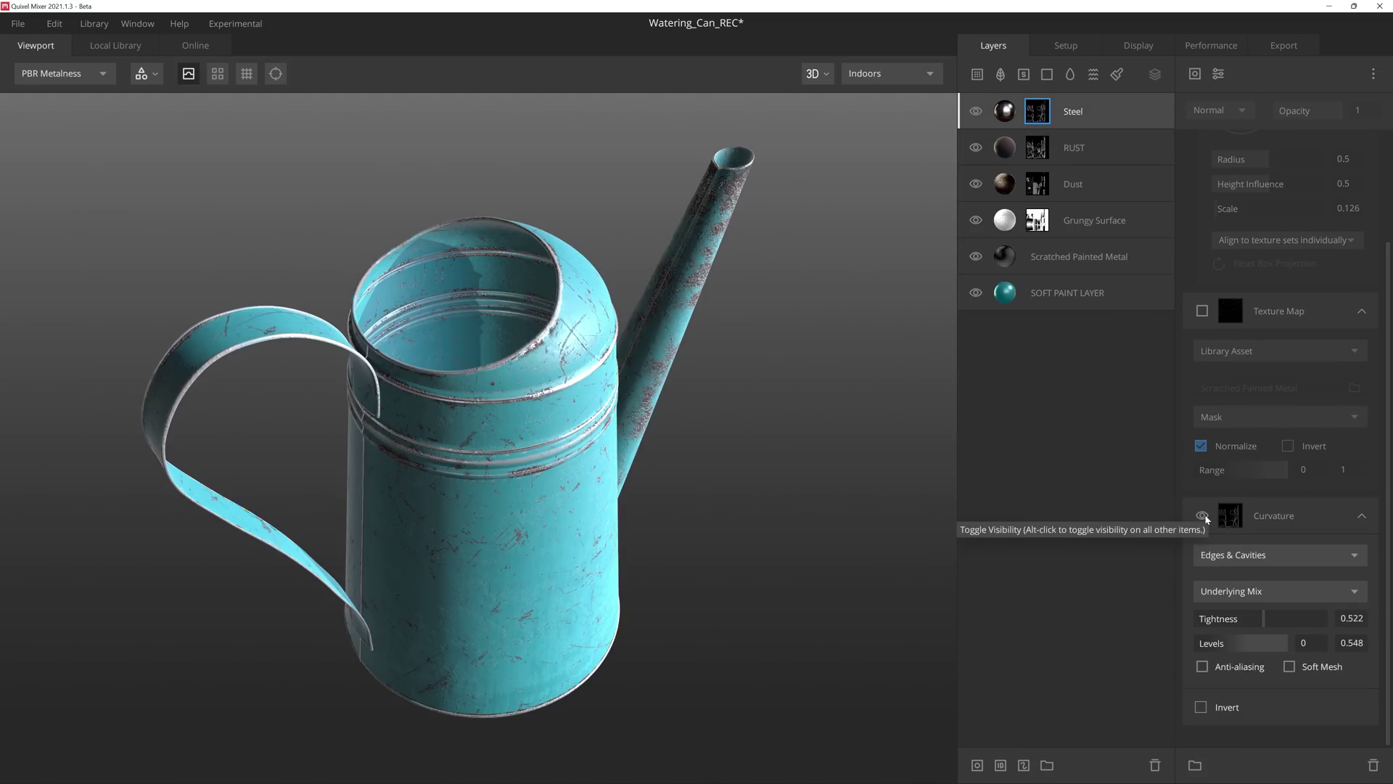
pyautogui.press('m')
pyautogui.click(1202, 311)
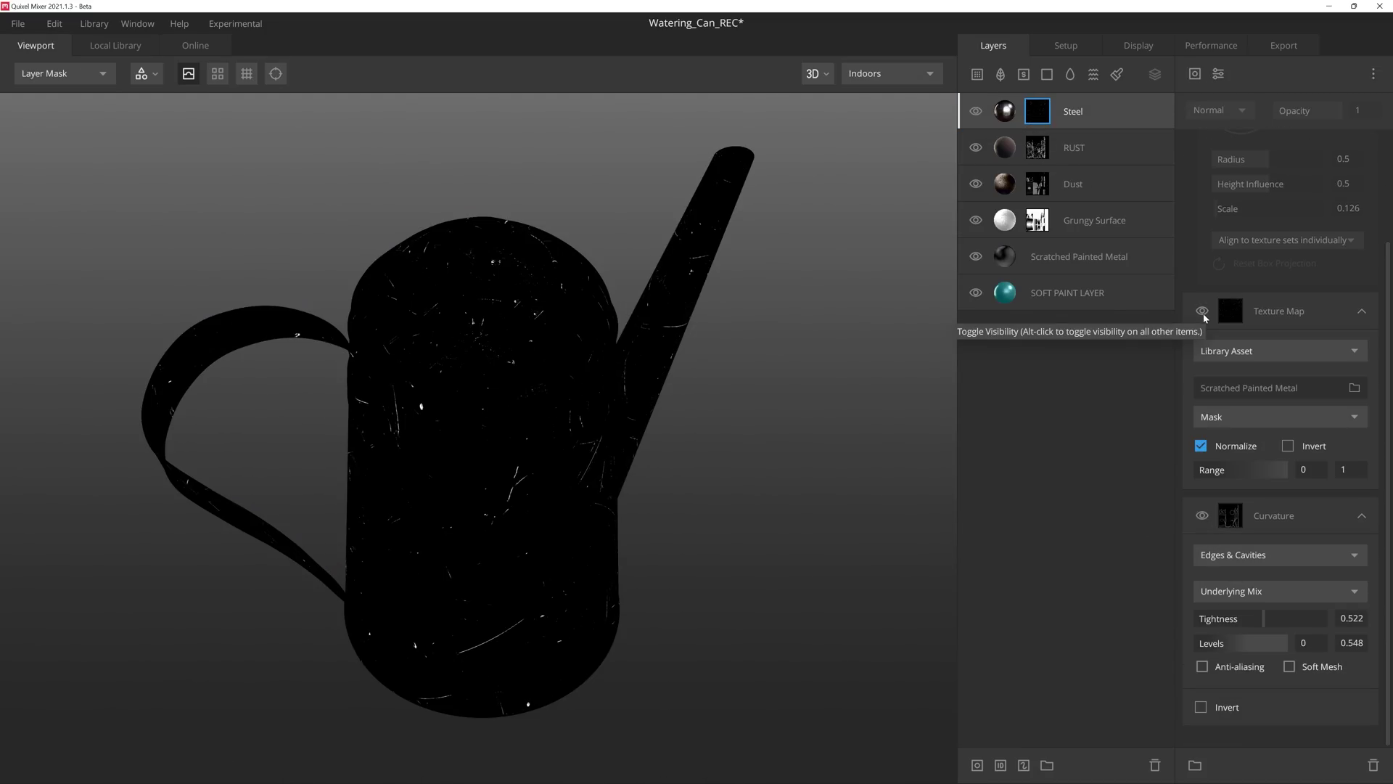
pyautogui.moveTo(1284, 471); pyautogui.dragTo(1189, 463)
pyautogui.scroll(2, 1188, 463)
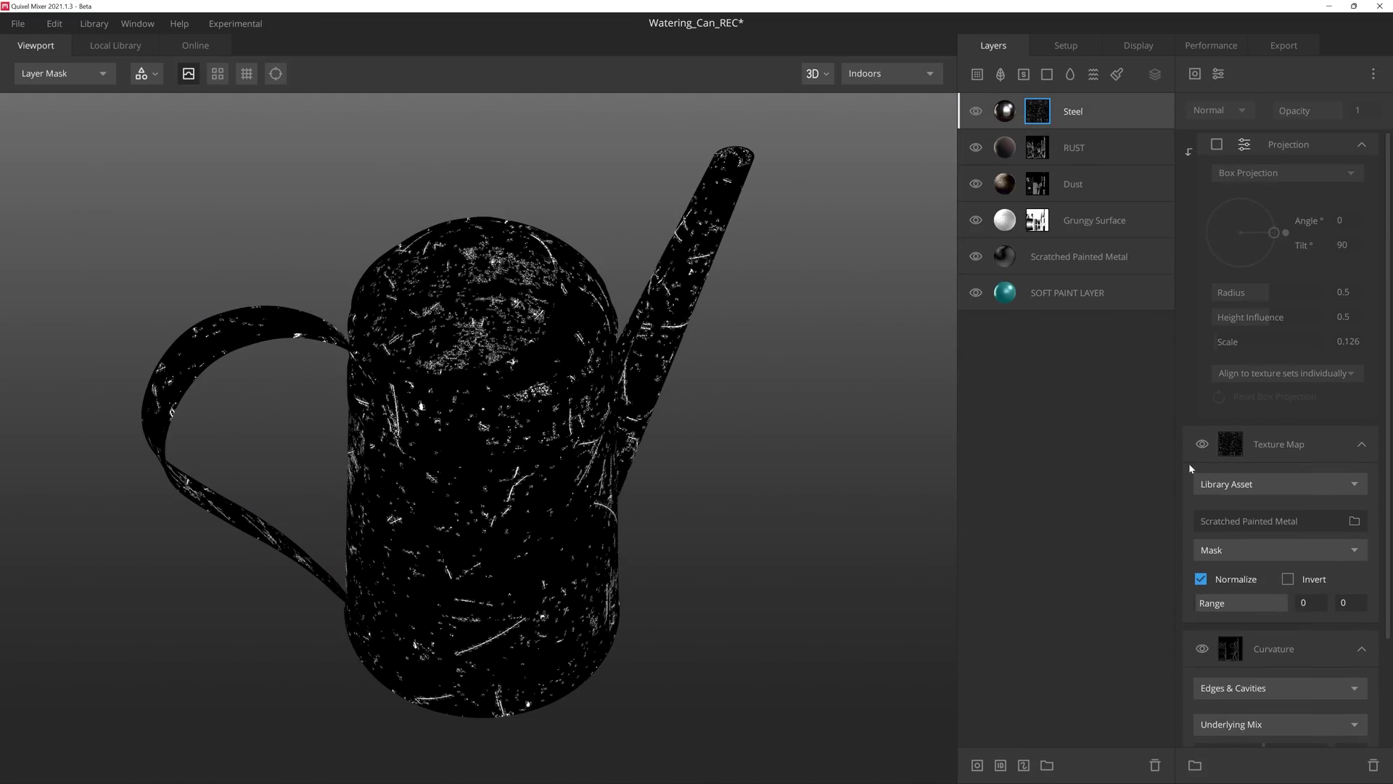
pyautogui.moveTo(1218, 342); pyautogui.dragTo(1223, 344)
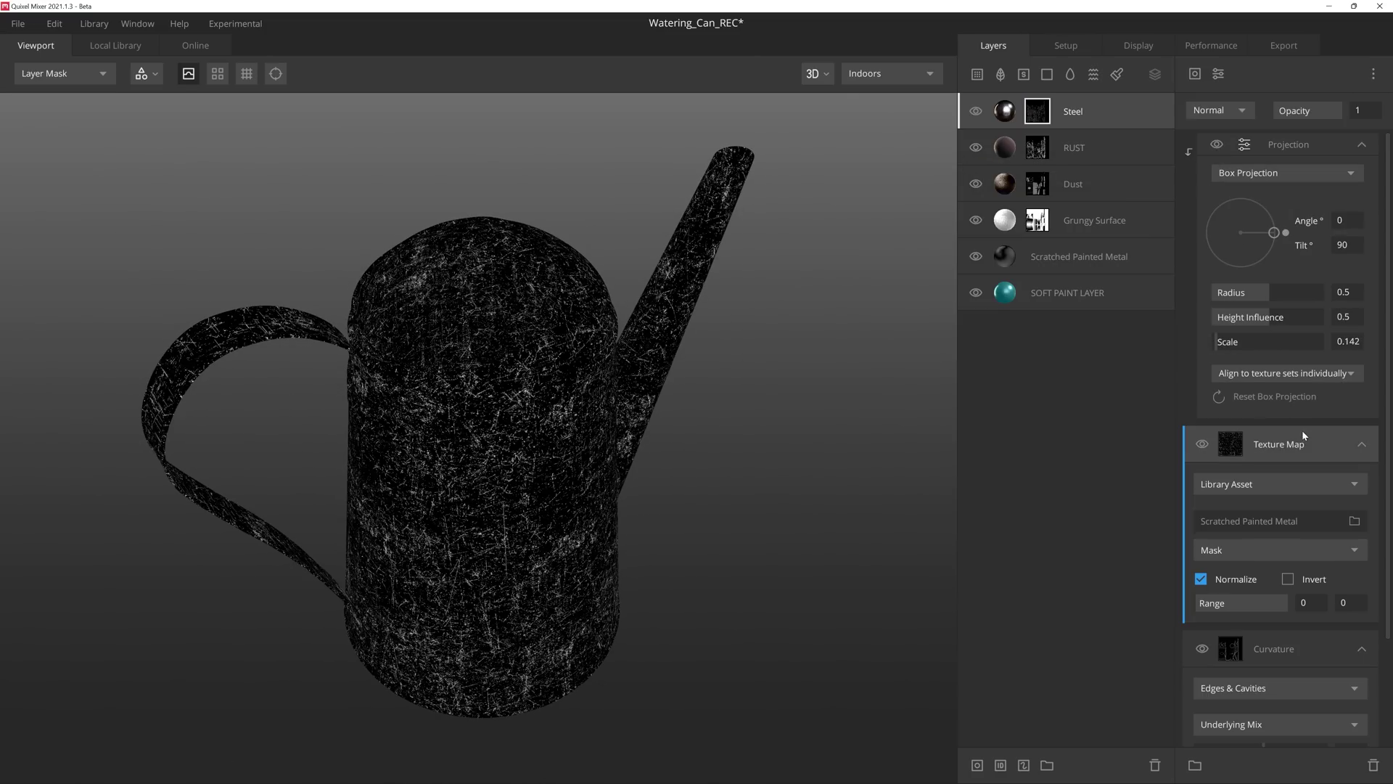
pyautogui.click(1219, 109)
pyautogui.click(1223, 327)
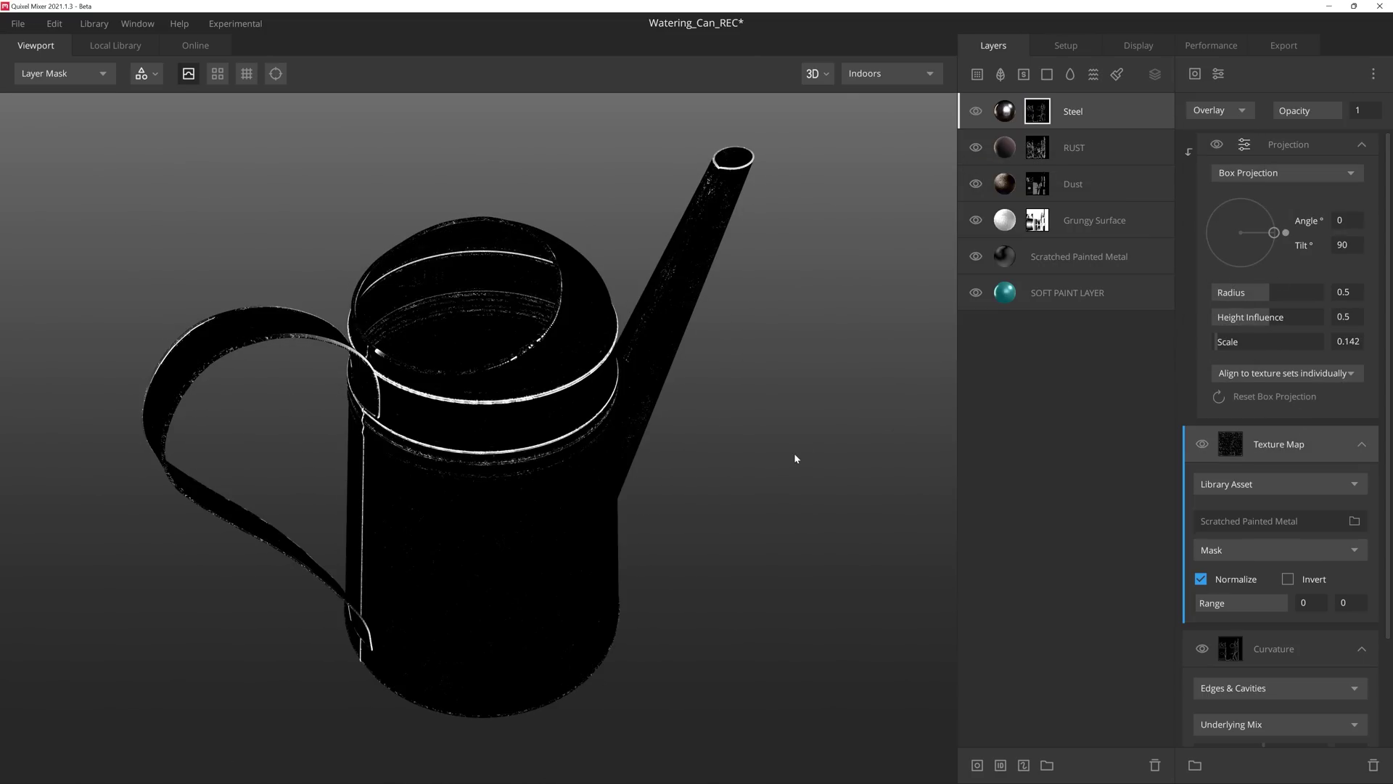
# - Group all layers into Group 2 and export it as a weathered smart material
pyautogui.keyDown('shift'); pyautogui.click(1126, 291); pyautogui.keyUp('shift')
pyautogui.rightClick(1126, 291)
pyautogui.click(1142, 298)
pyautogui.rightClick(1055, 112)
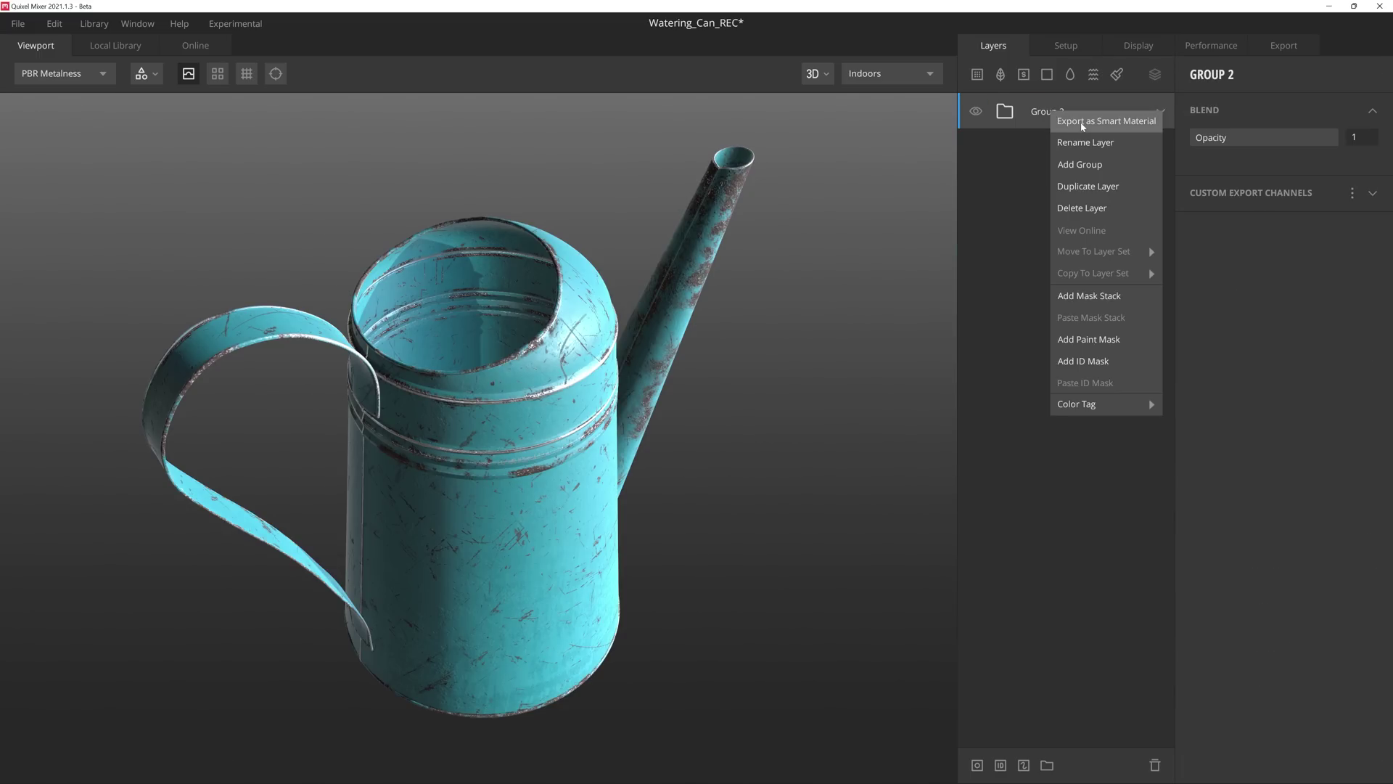
pyautogui.click(1081, 126)
pyautogui.write('Weathere')
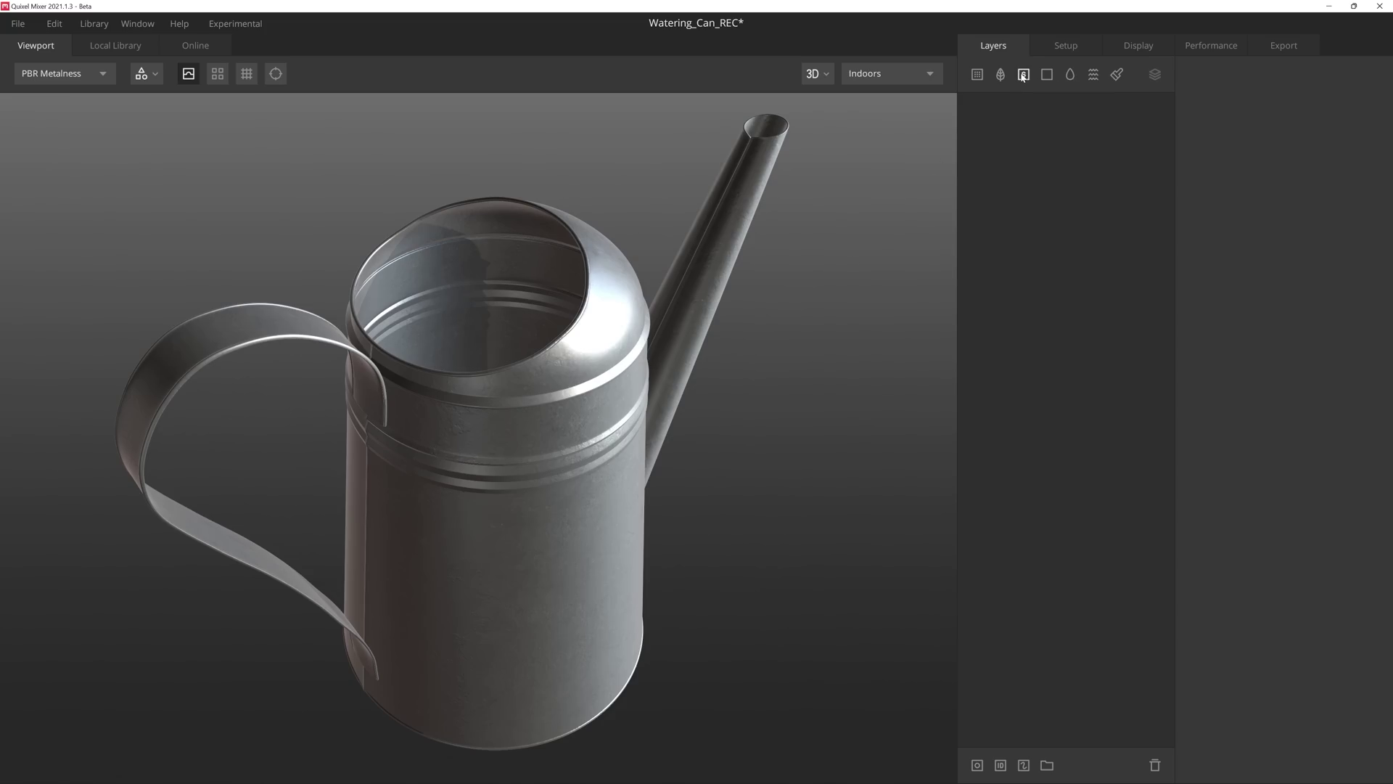
# - Apply the weathered material, shift the paint toward yellow, and set the can beside the pots
pyautogui.click(1023, 75)
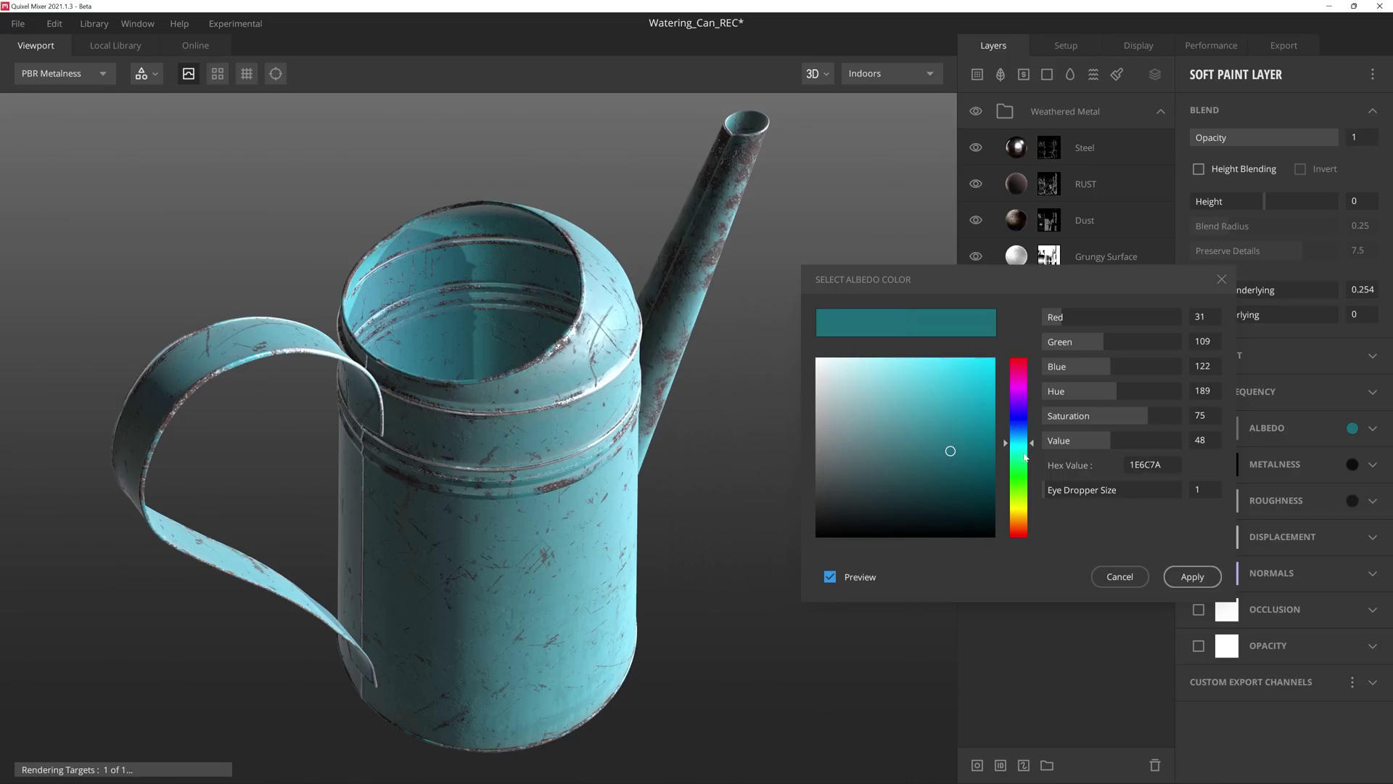
pyautogui.moveTo(1029, 445); pyautogui.dragTo(1028, 532)
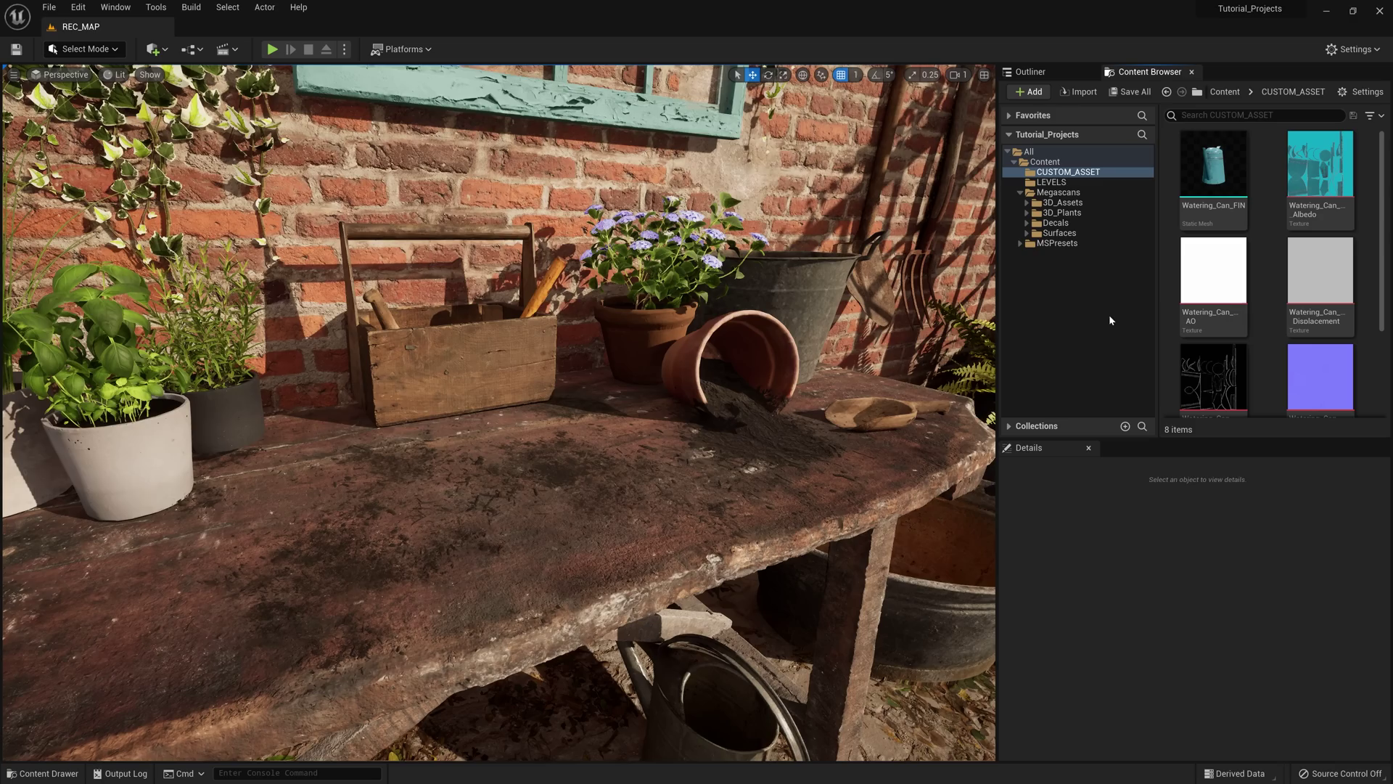
pyautogui.moveTo(548, 497); pyautogui.dragTo(508, 485)
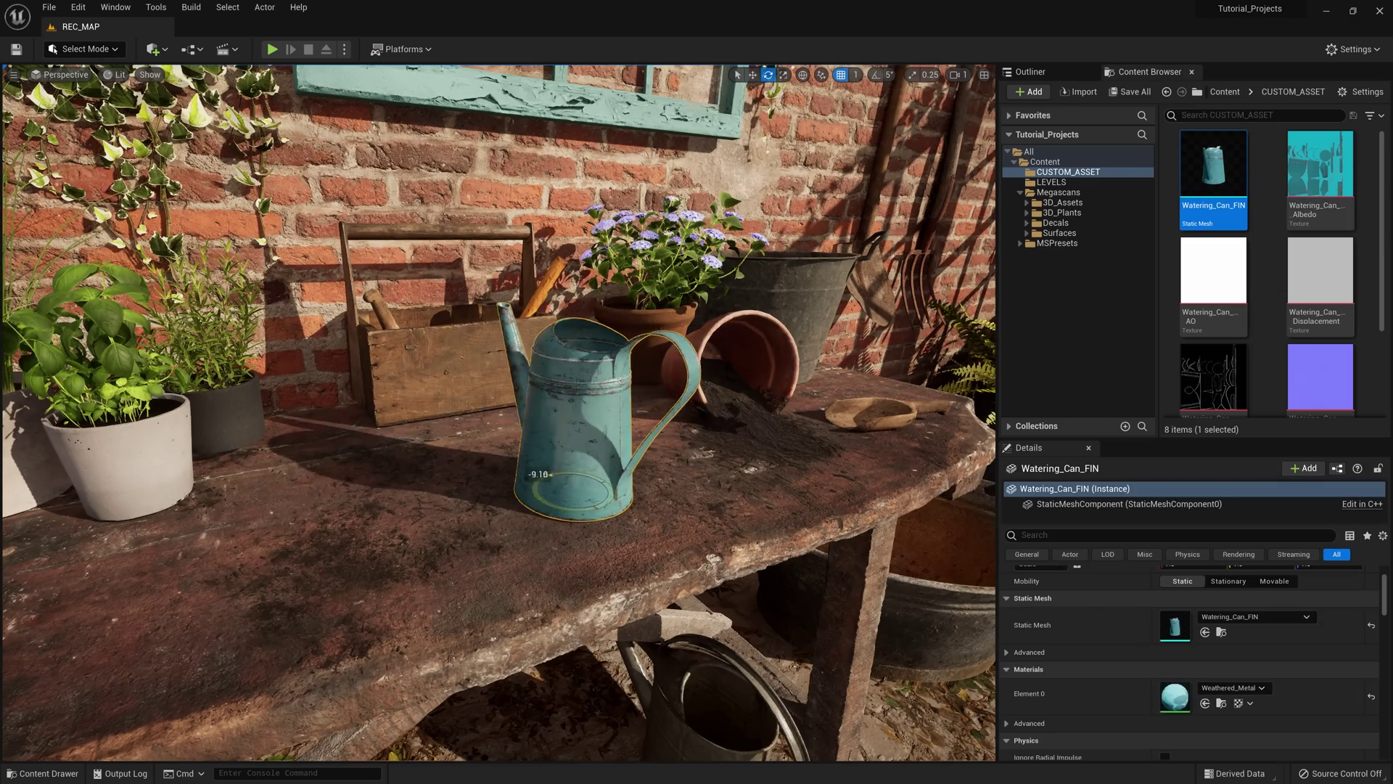
pyautogui.press('Escape')
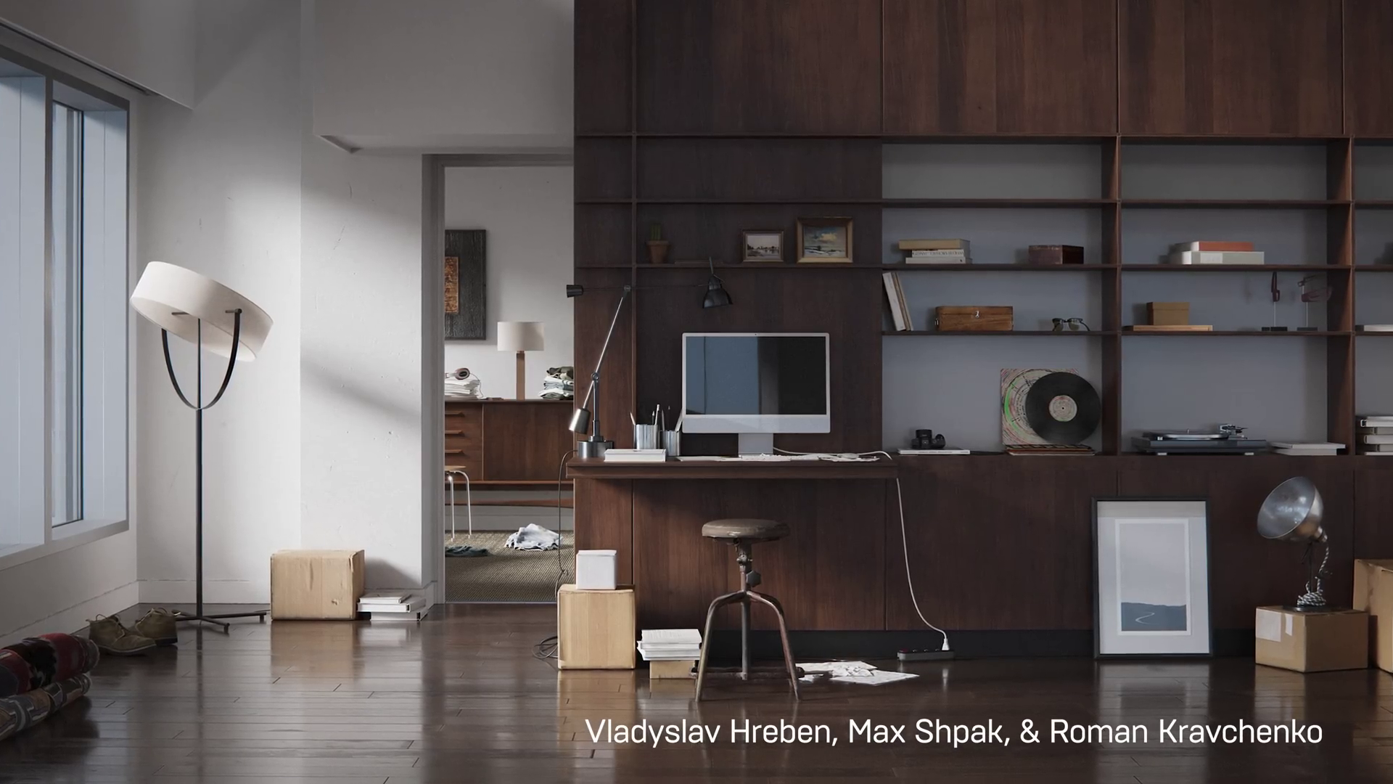